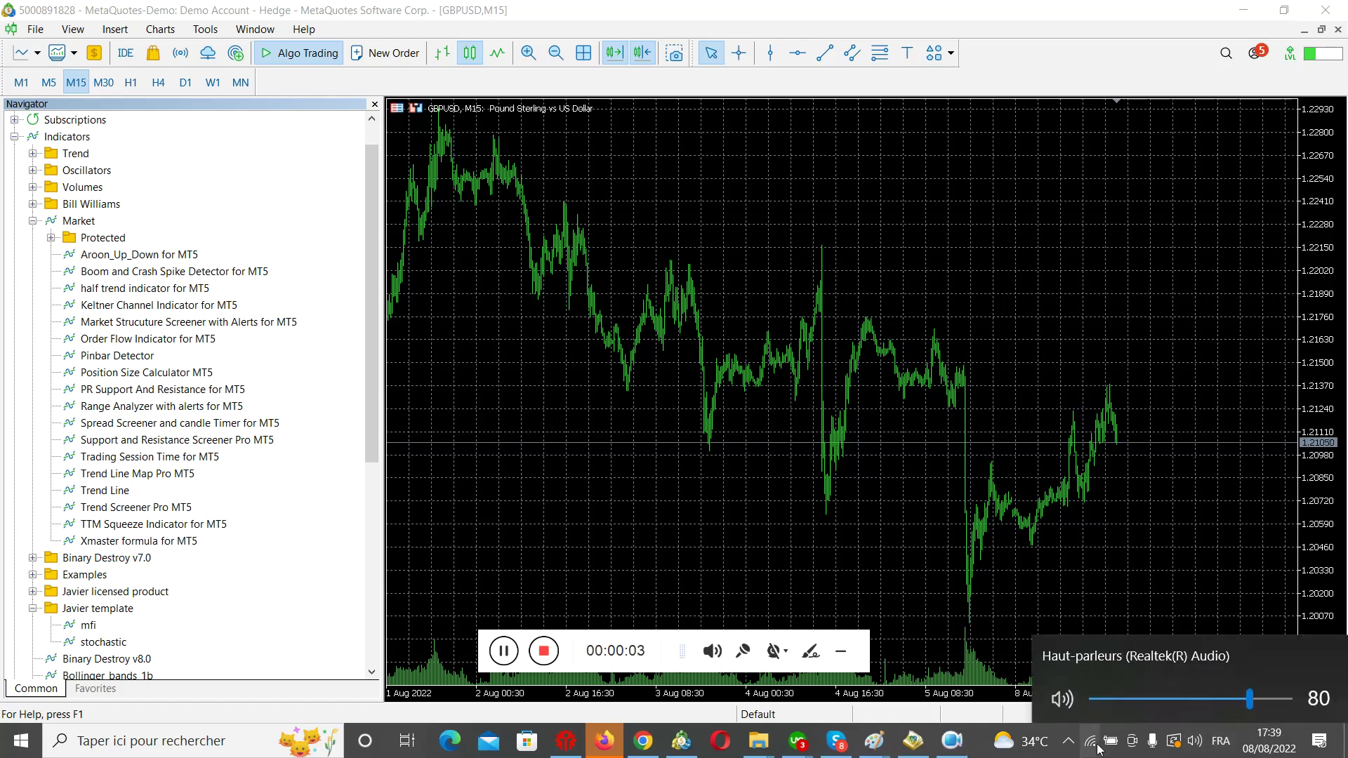
Step: Close the volume popup and load GBPUSD monthly history zoomed out, then weekly and daily
left_click(703, 470)
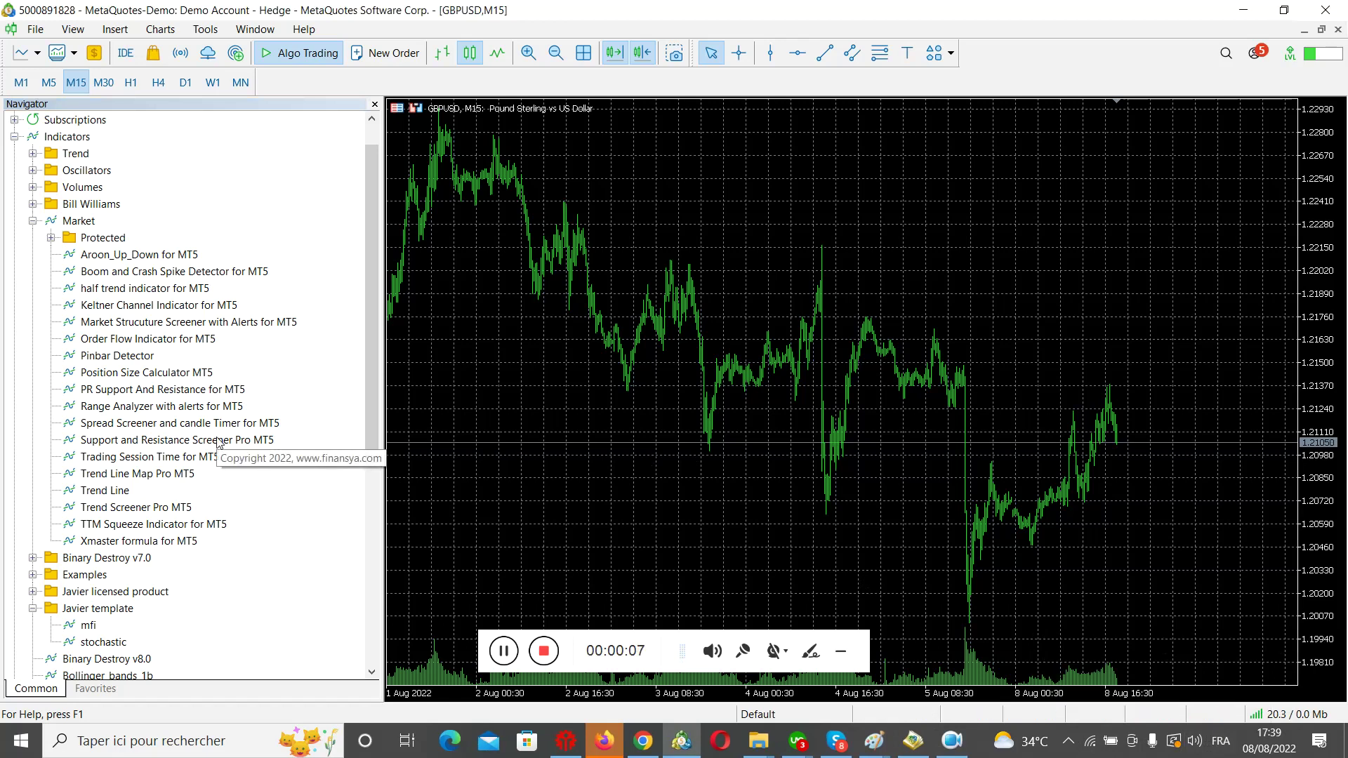
left_click(241, 83)
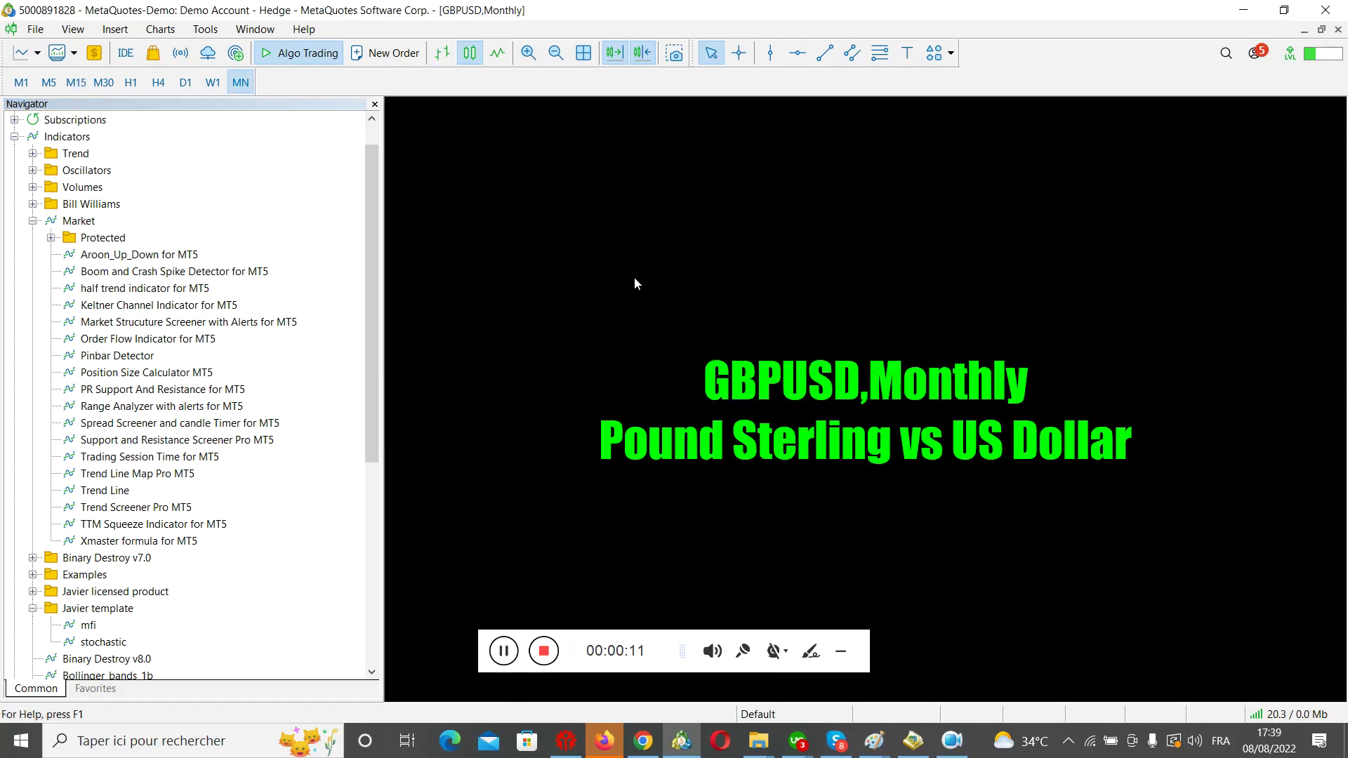
key("minus")
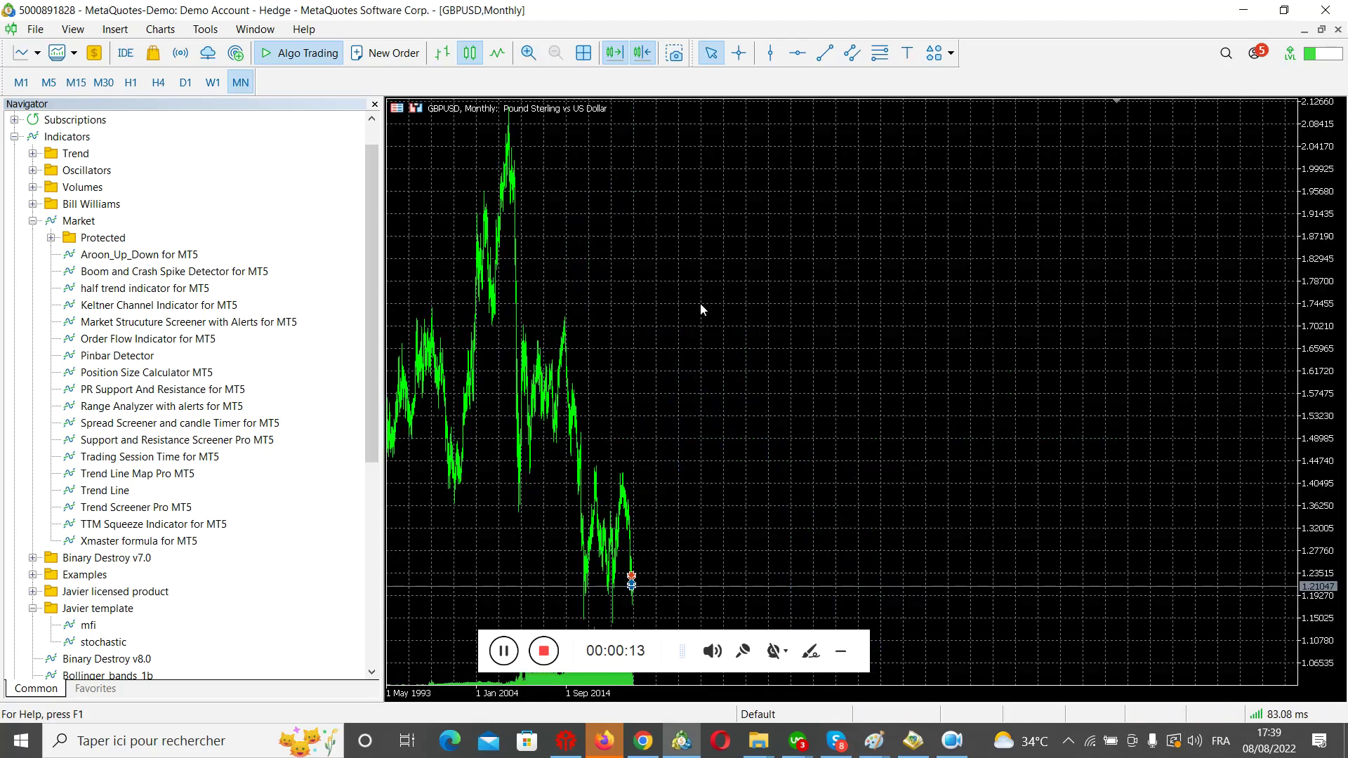
left_click(213, 83)
left_click(185, 83)
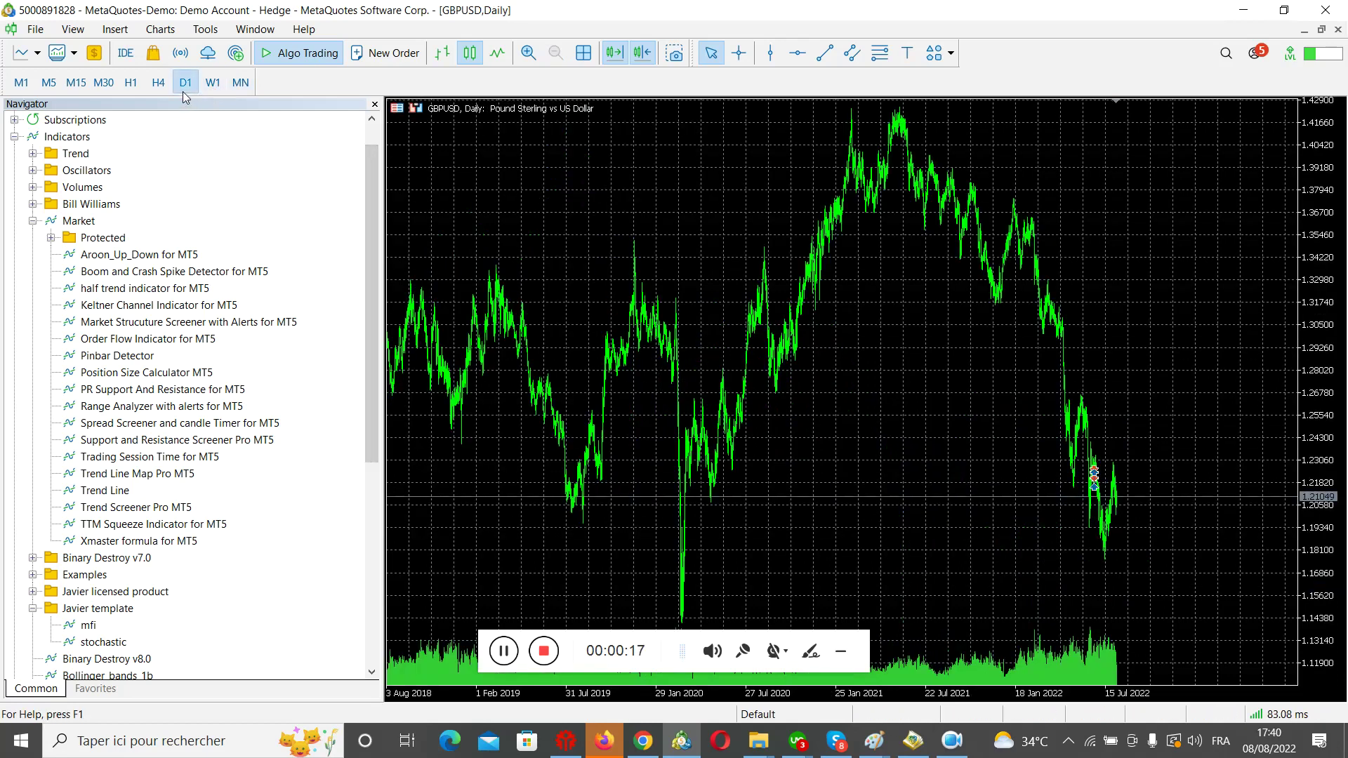
Step: Step GBPUSD through H4, H1, M30, M15, M5 and M1 to load intraday history
left_click(159, 84)
left_click(129, 85)
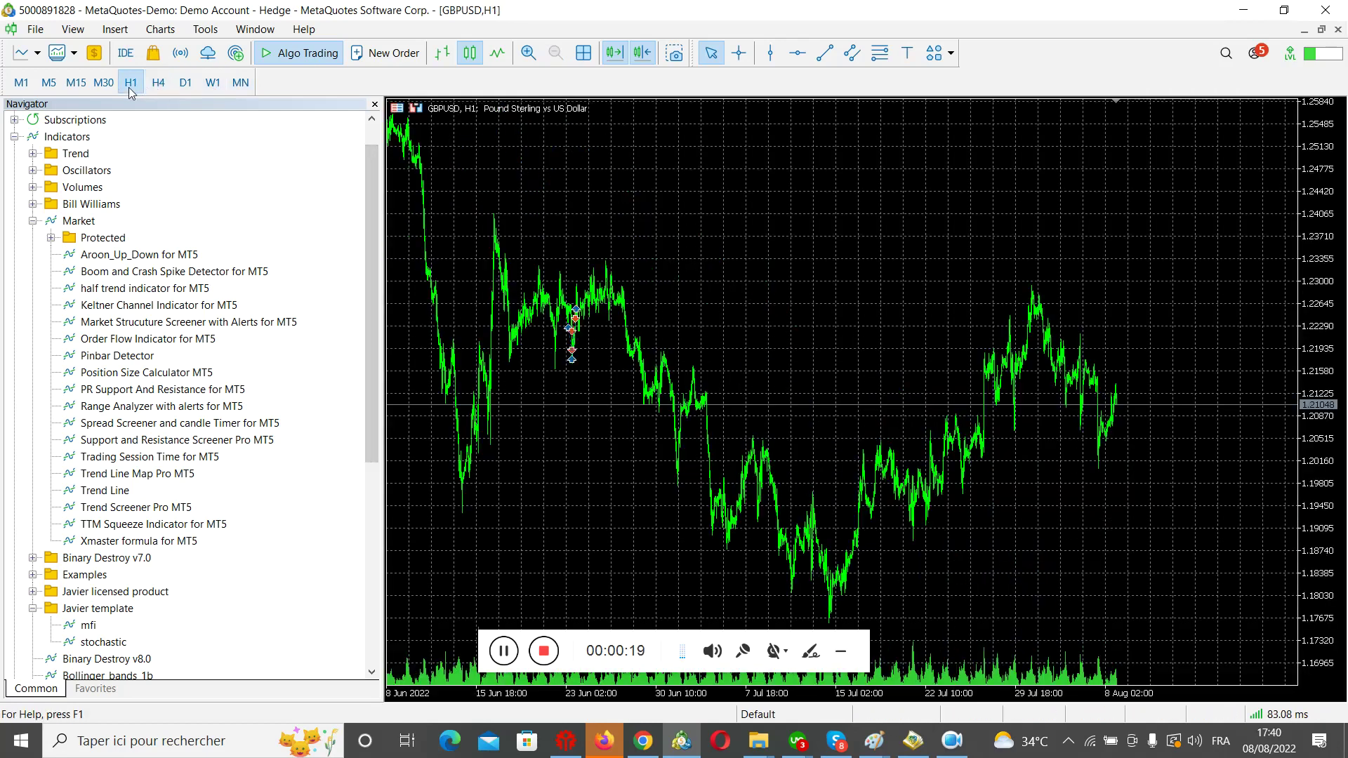
left_click(104, 84)
left_click(89, 85)
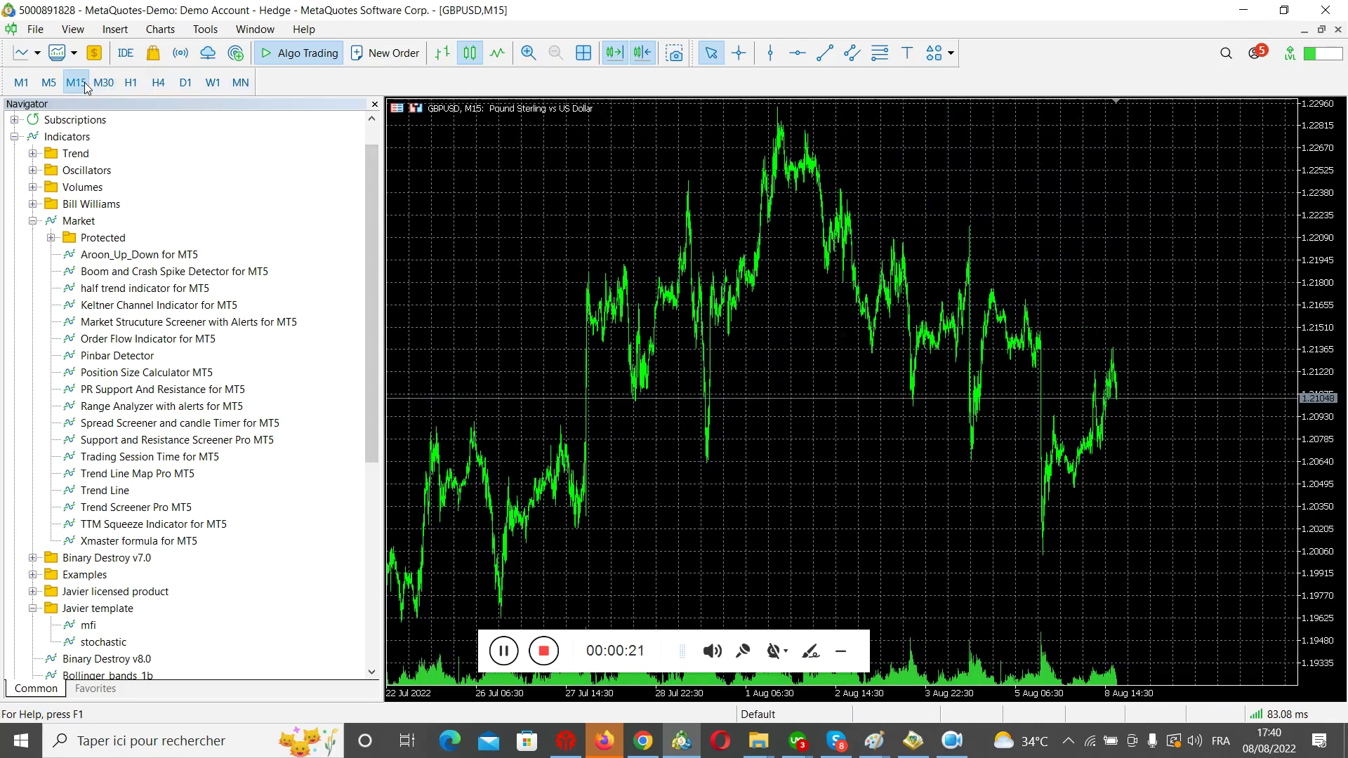
left_click(50, 84)
left_click(22, 84)
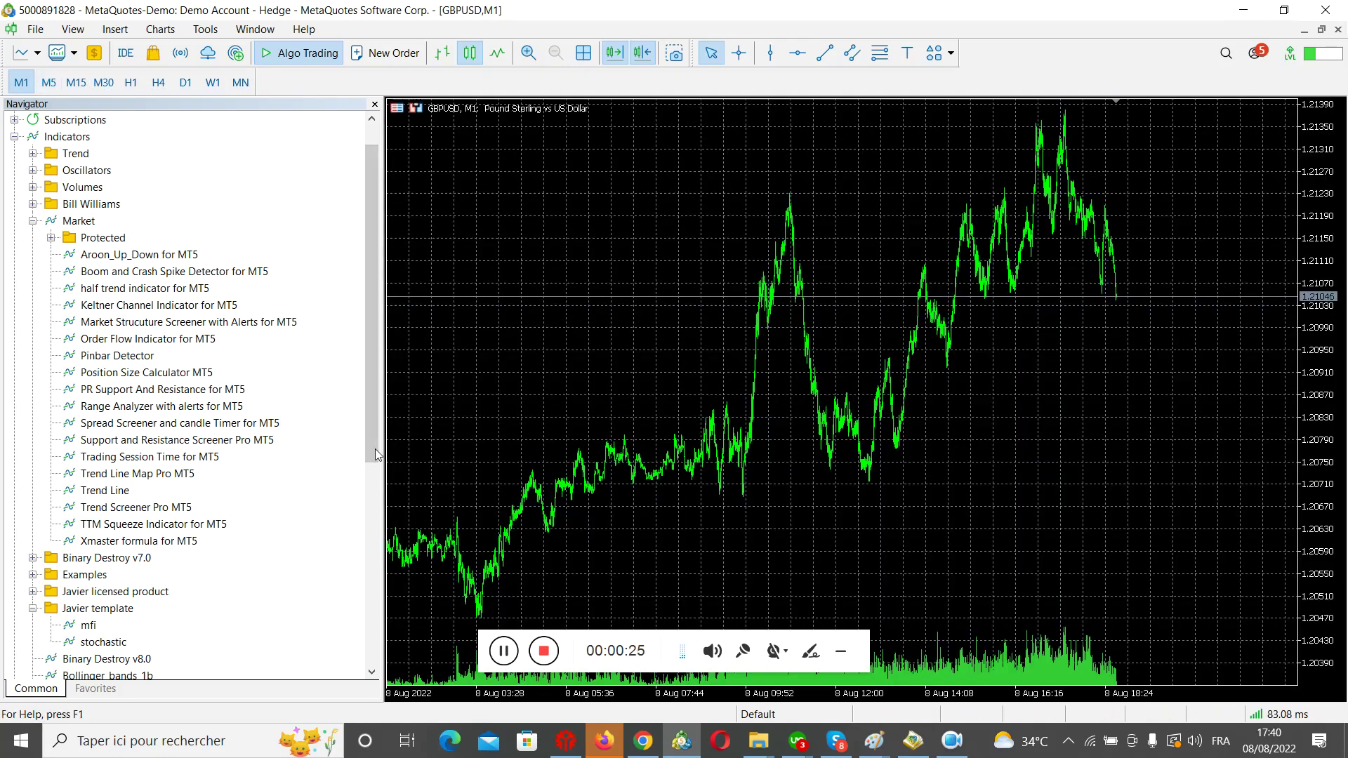
Step: Attach Support and Resistance Screener Pro MT5 with PullBack Zones defaults and review its zones on M30 and H1
left_click_drag(246, 449, 730, 316)
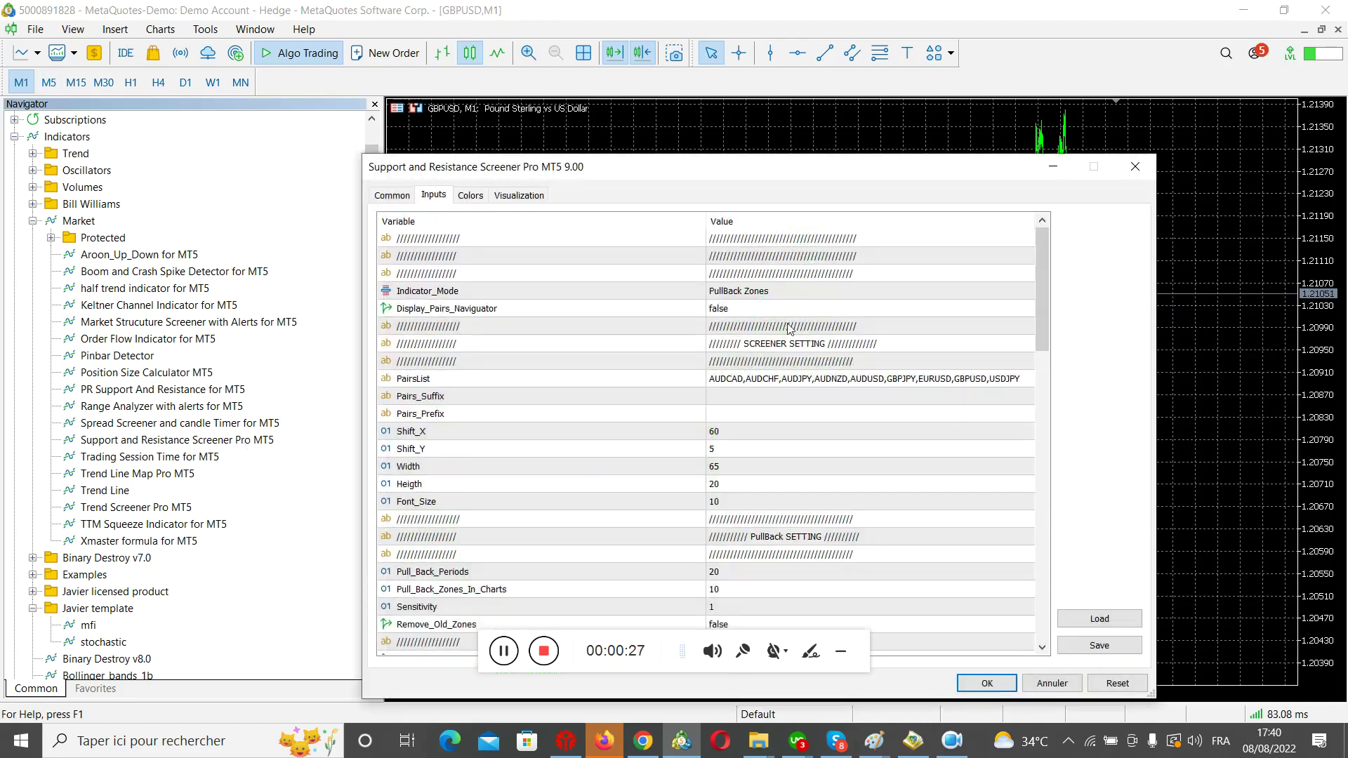
left_click(987, 682)
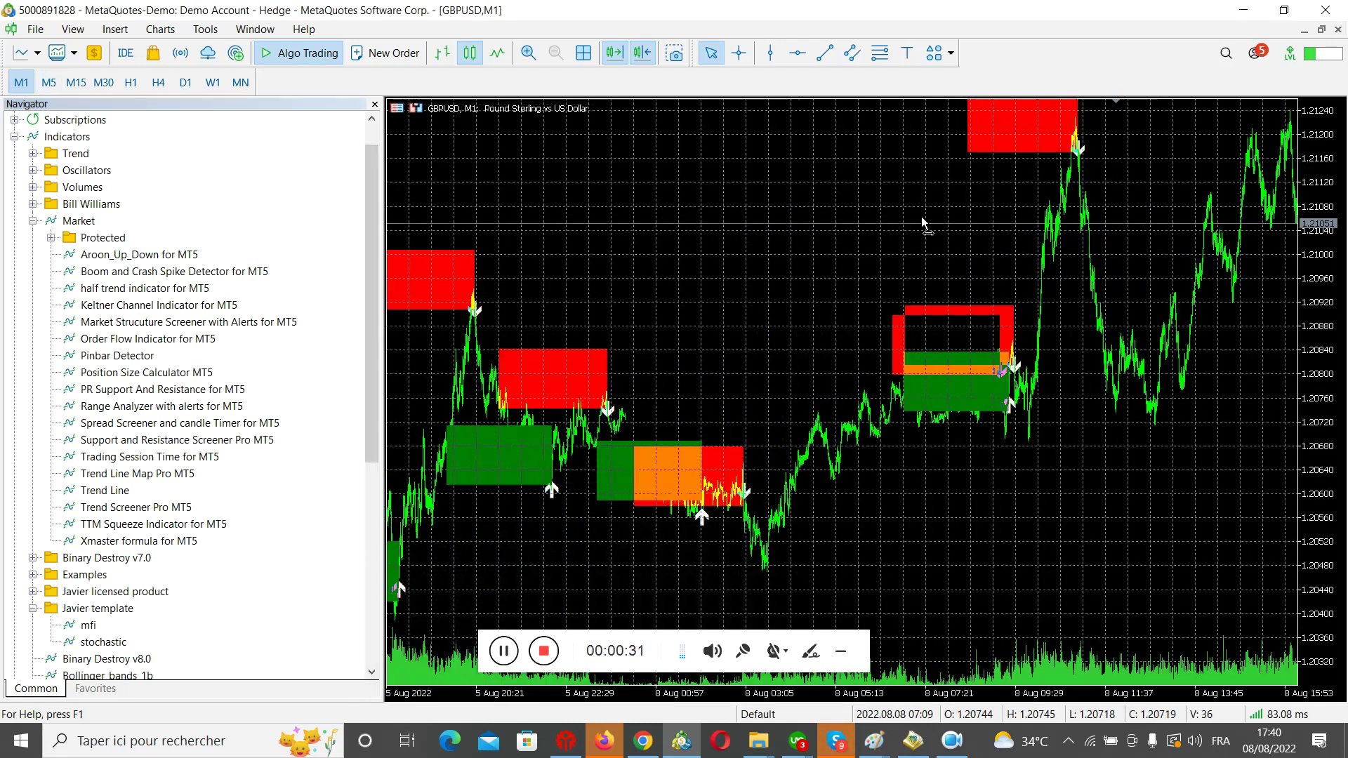
left_click(104, 85)
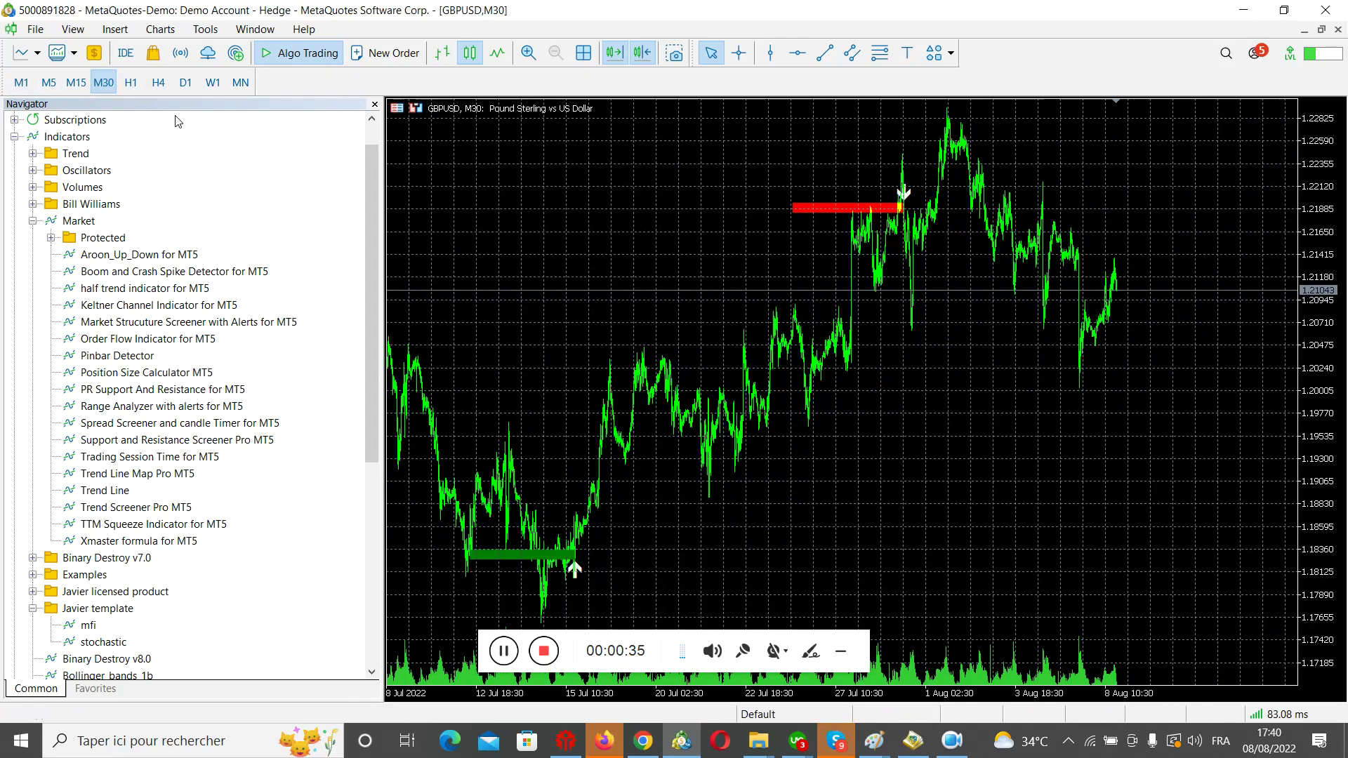
left_click(132, 83)
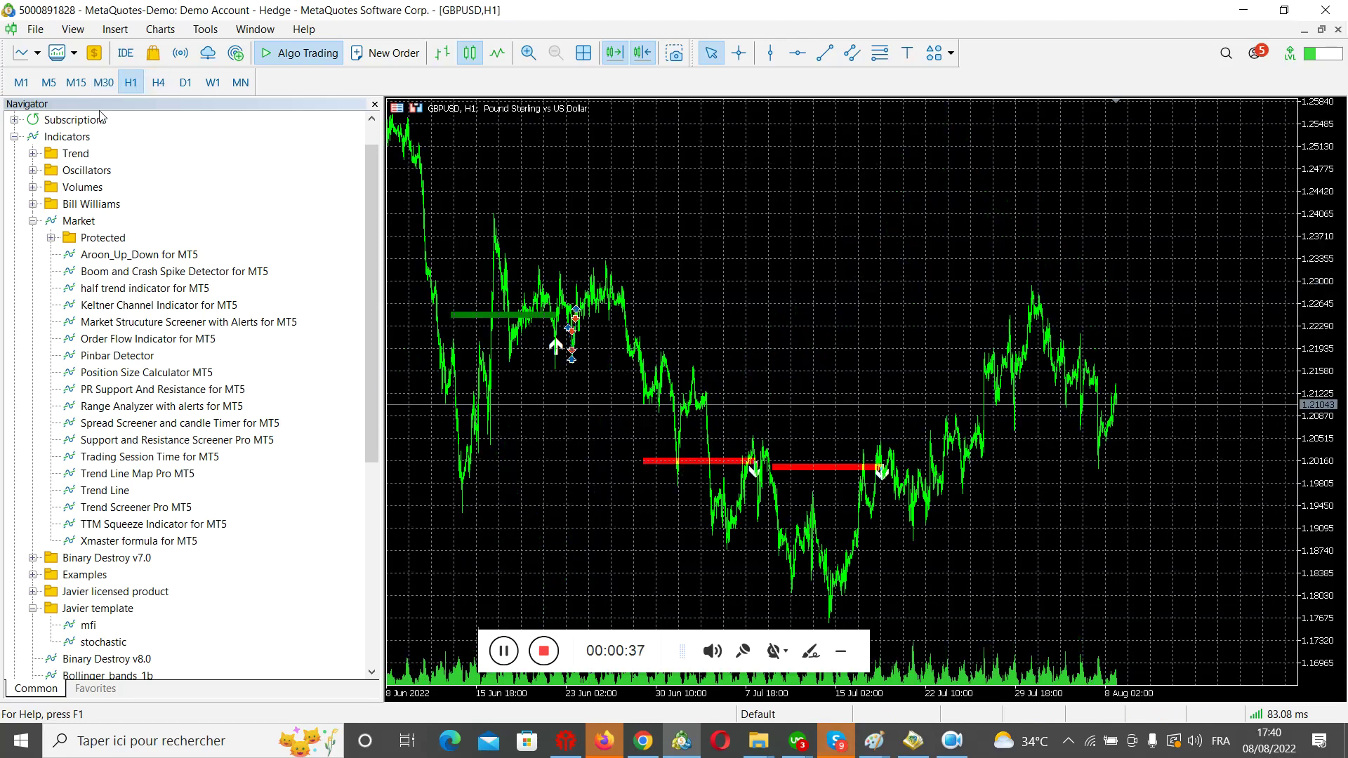
left_click(103, 84)
left_click_drag(899, 484, 1056, 486)
Step: Set the screener indicator's Remove_Old_Zones option to true
right_click(666, 295)
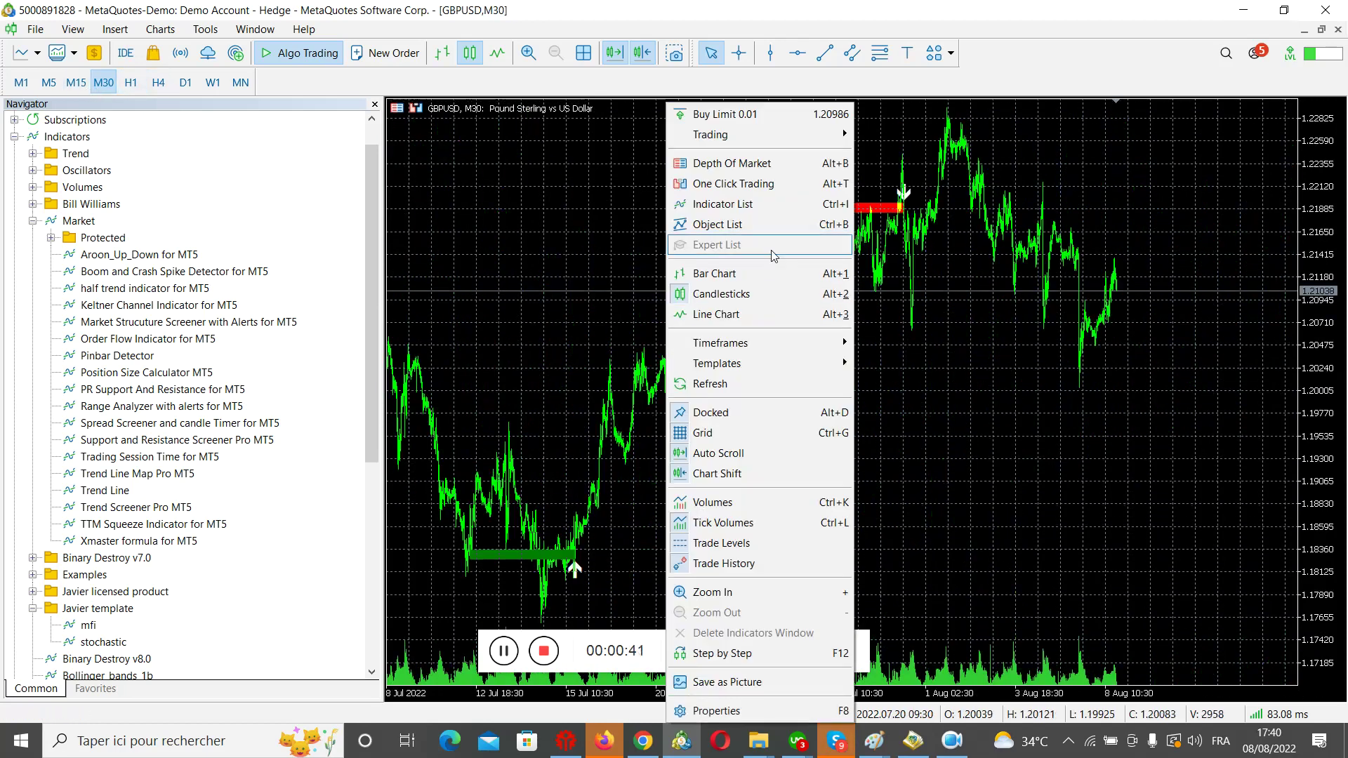
left_click(757, 207)
double_click(690, 291)
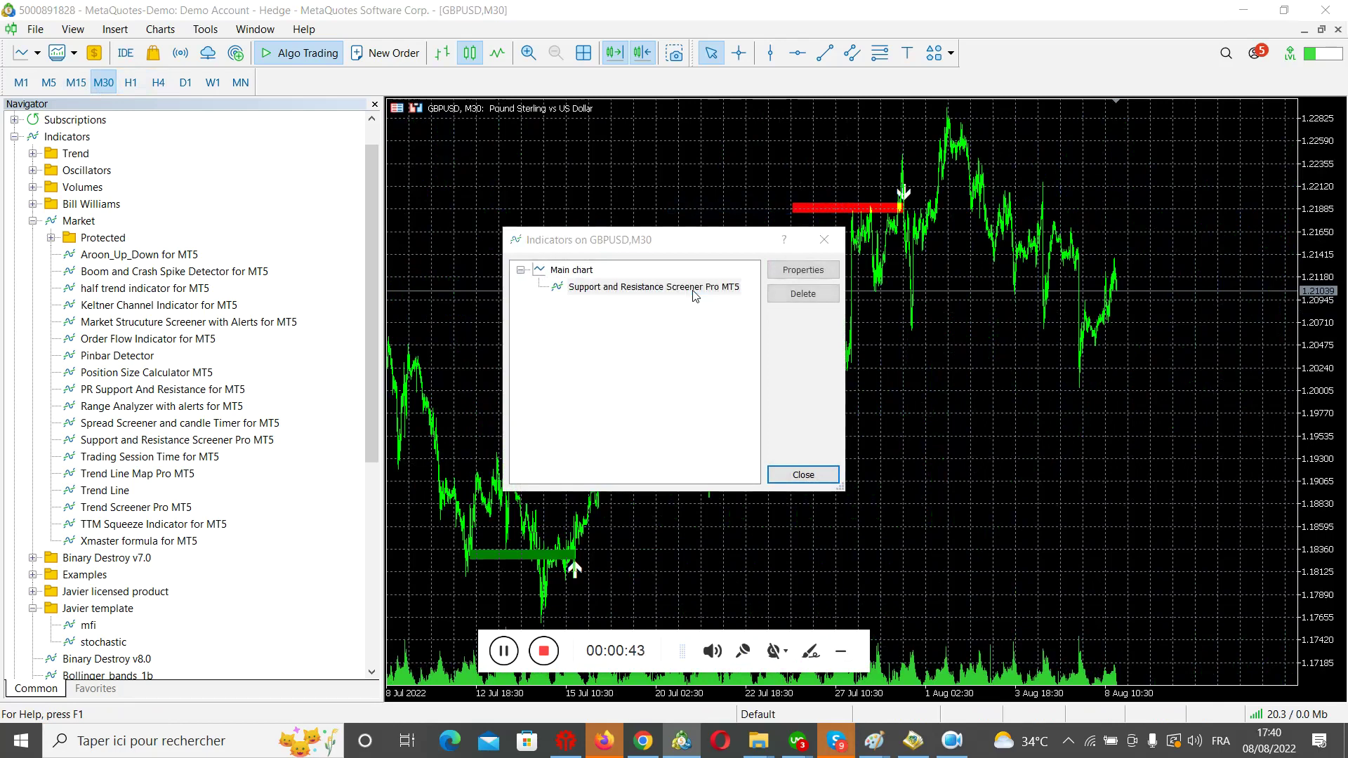
scroll(784, 439, "down", 3)
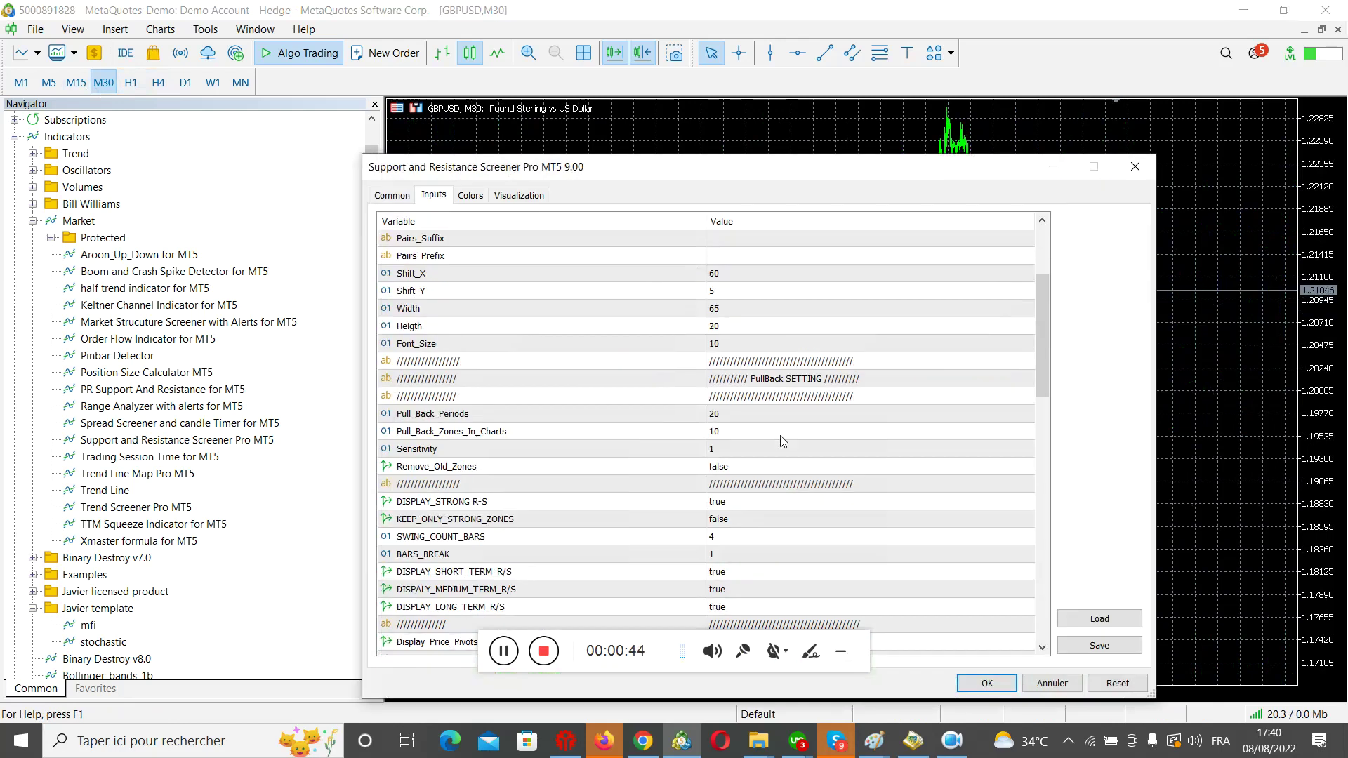
left_click(758, 468)
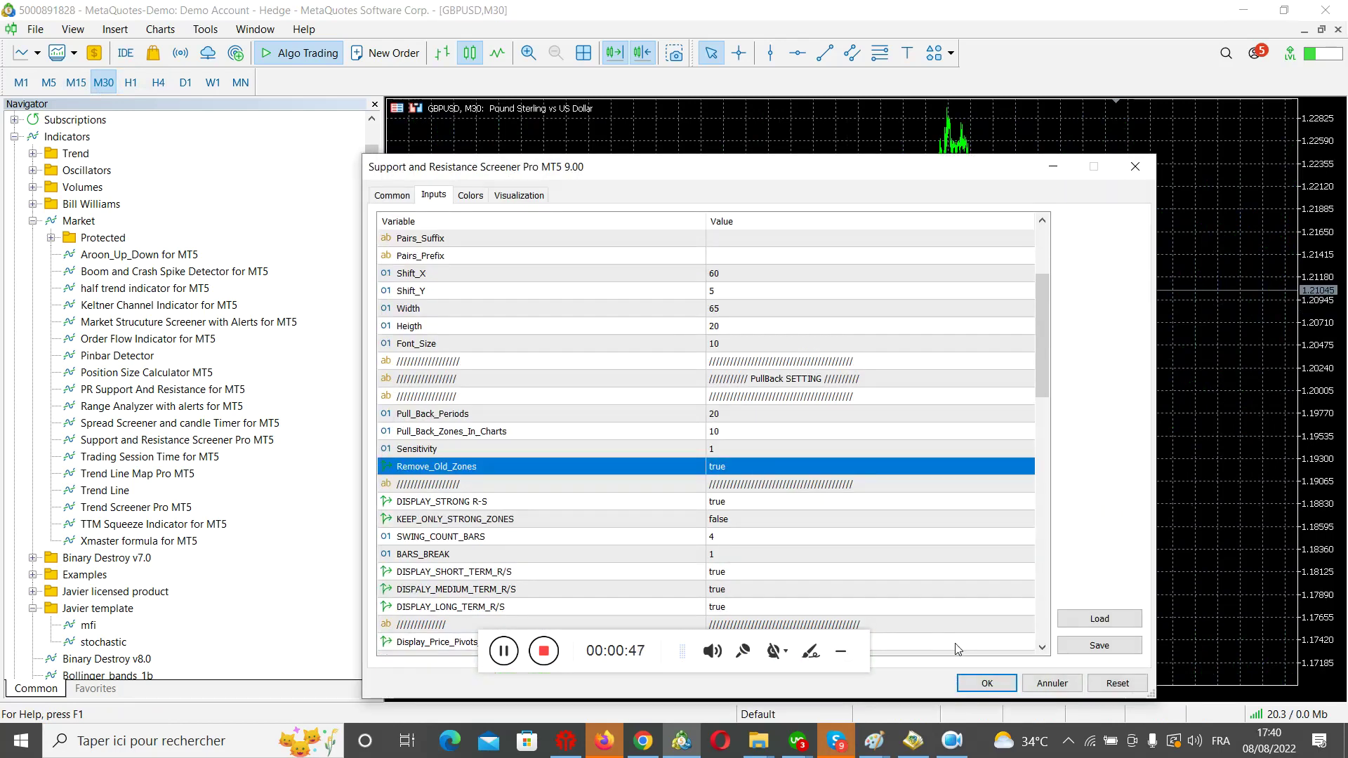
key("Return")
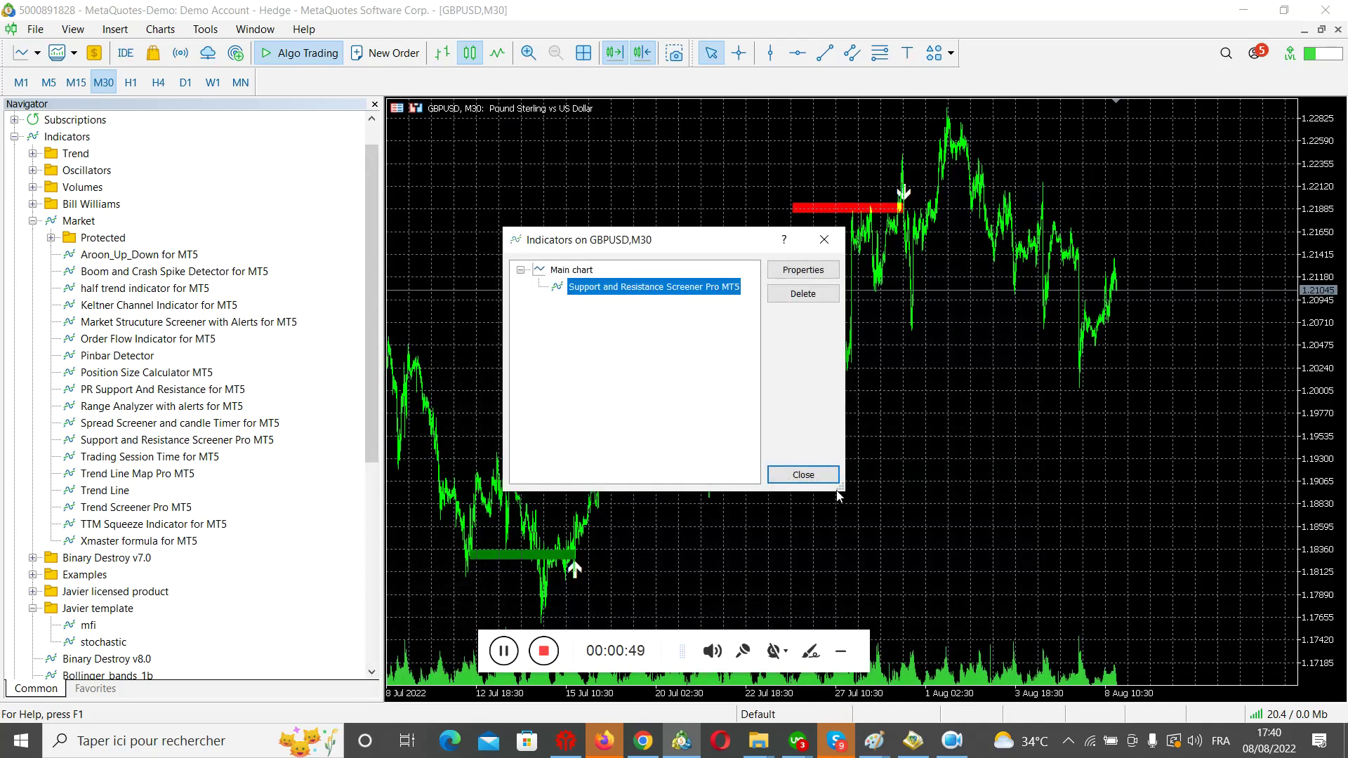
left_click(805, 474)
Step: Change the screener's Indicator_Mode from PullBack Zones to Bank_Levels
right_click(482, 128)
left_click(570, 205)
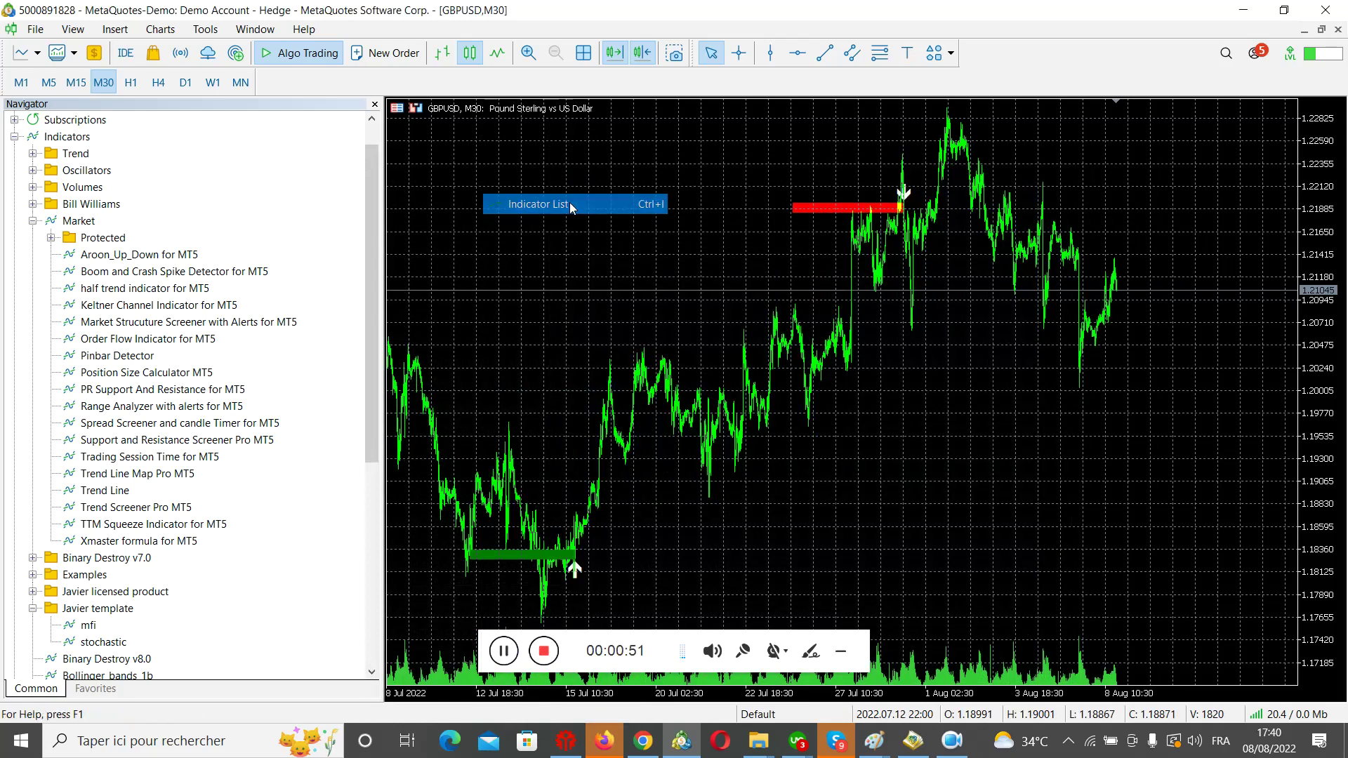
double_click(618, 288)
left_click(766, 299)
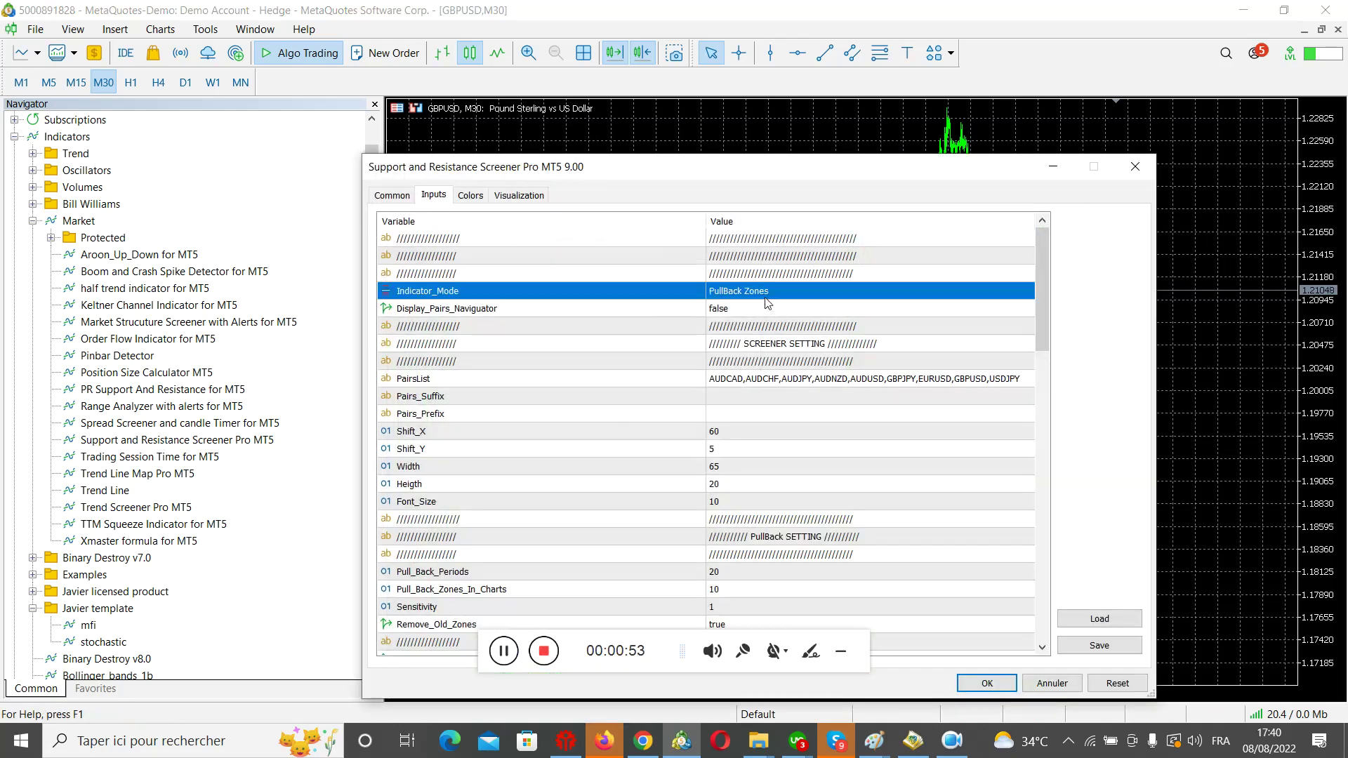
left_click(767, 298)
left_click(756, 340)
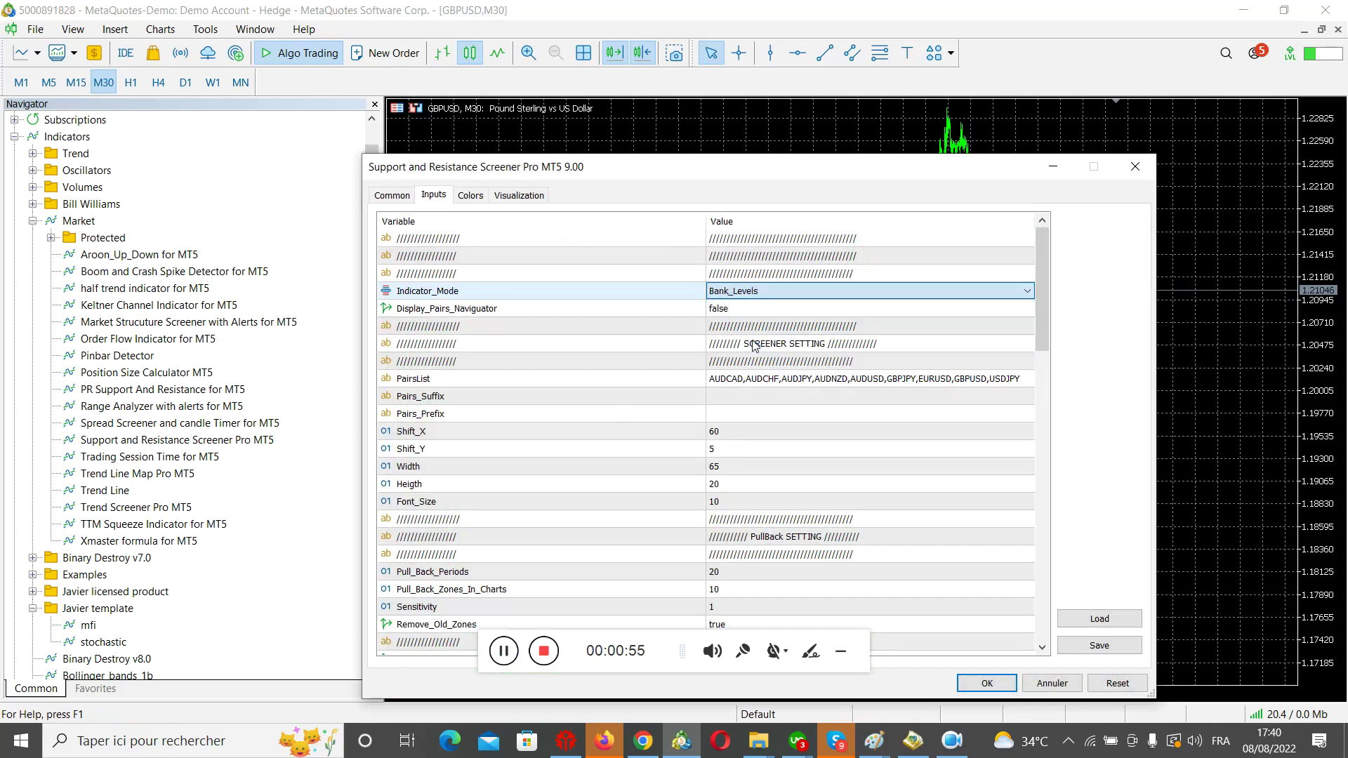
left_click(987, 682)
left_click(803, 475)
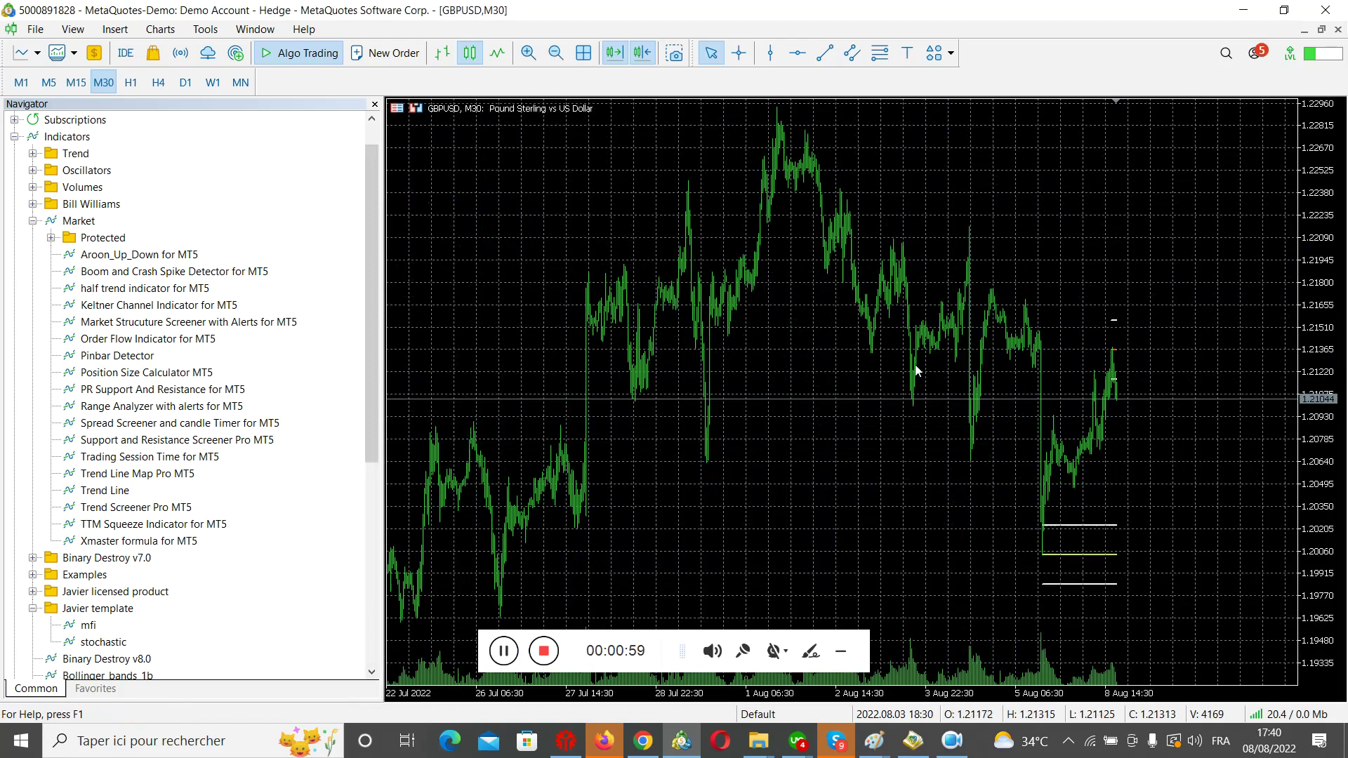
right_click(618, 253)
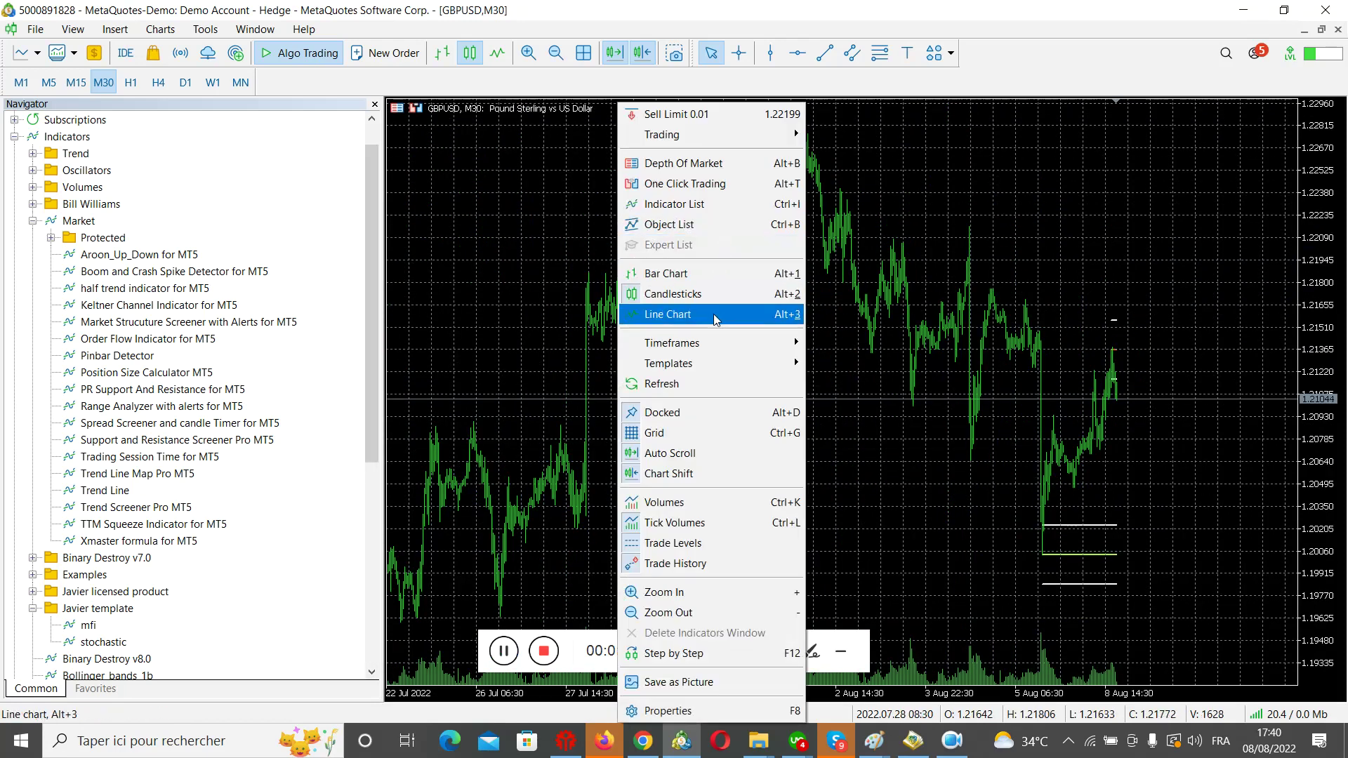
Step: Set the screener's Indicator_Mode to Daily Pivots Points and view the pivot lines on M15
left_click(693, 203)
double_click(656, 284)
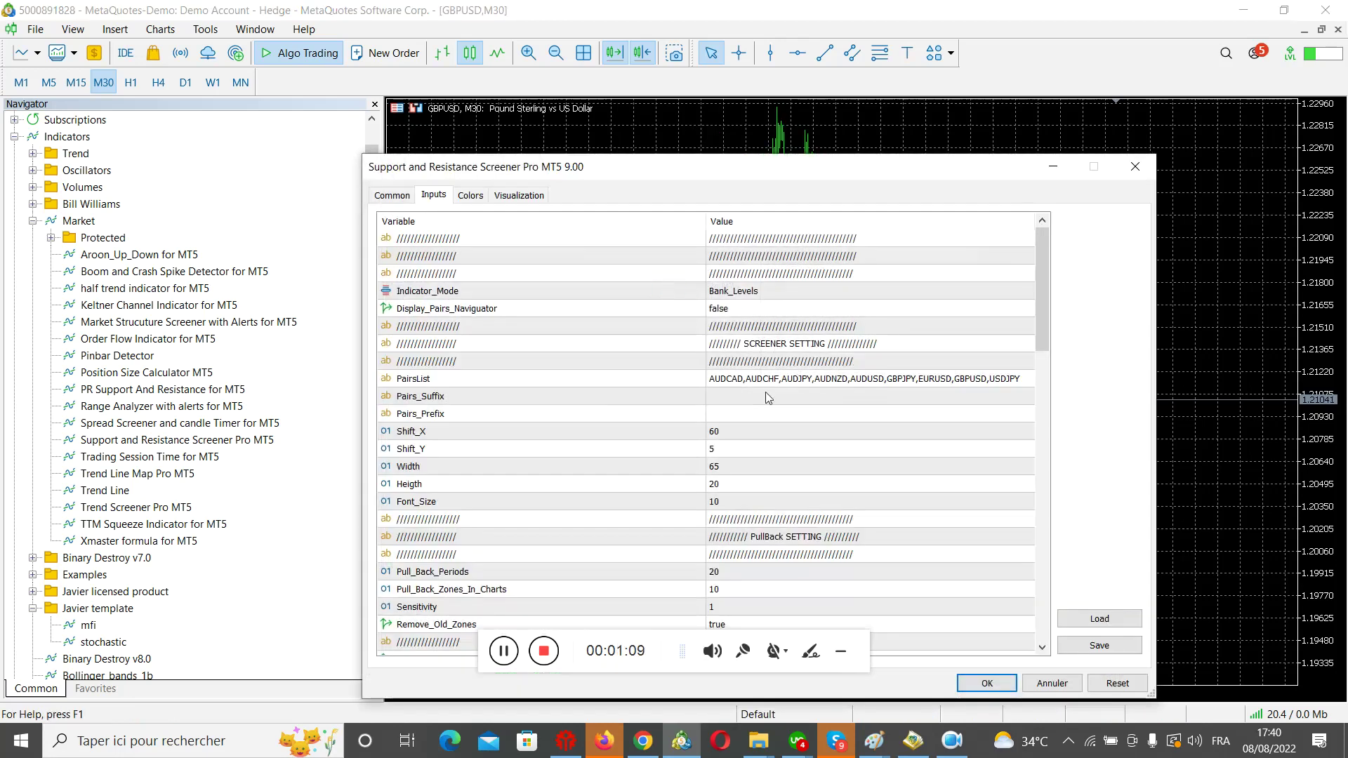
left_click(740, 296)
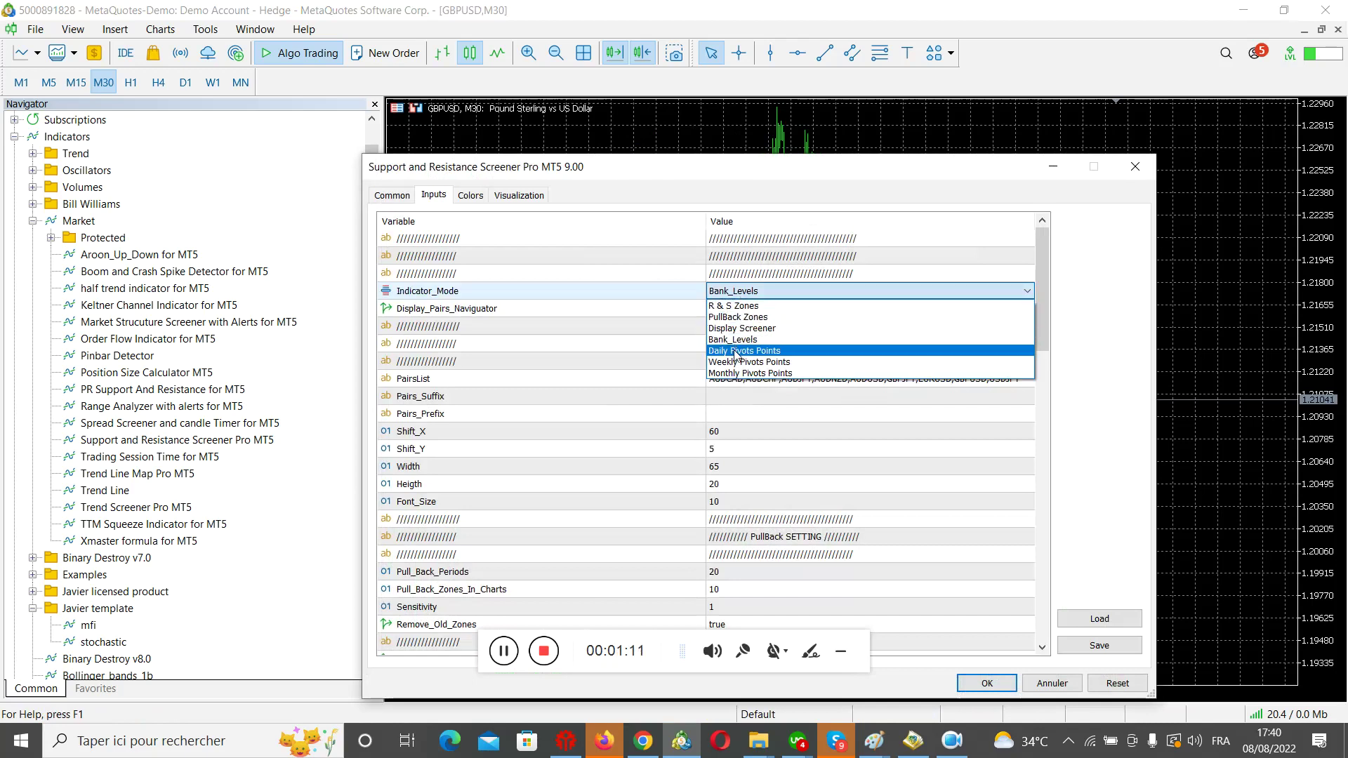
left_click(739, 351)
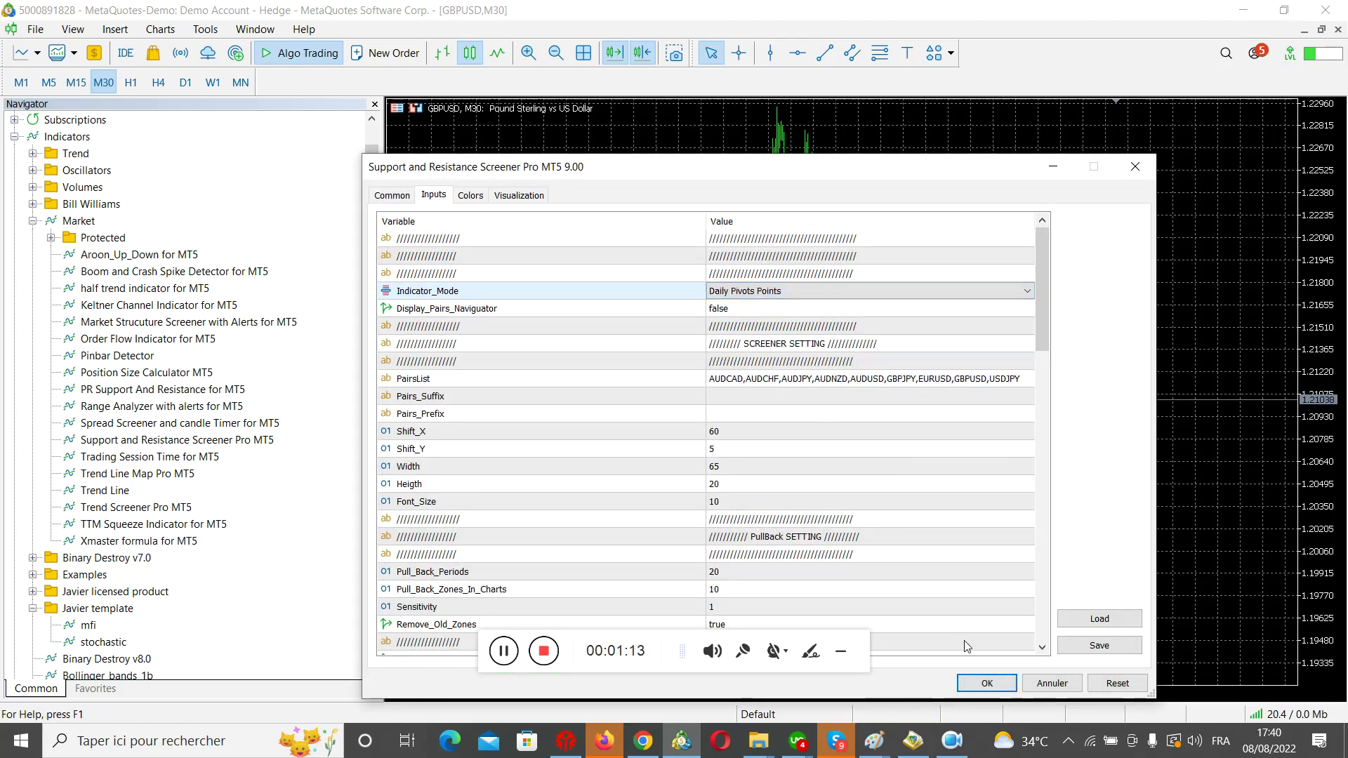
left_click(985, 683)
left_click(832, 479)
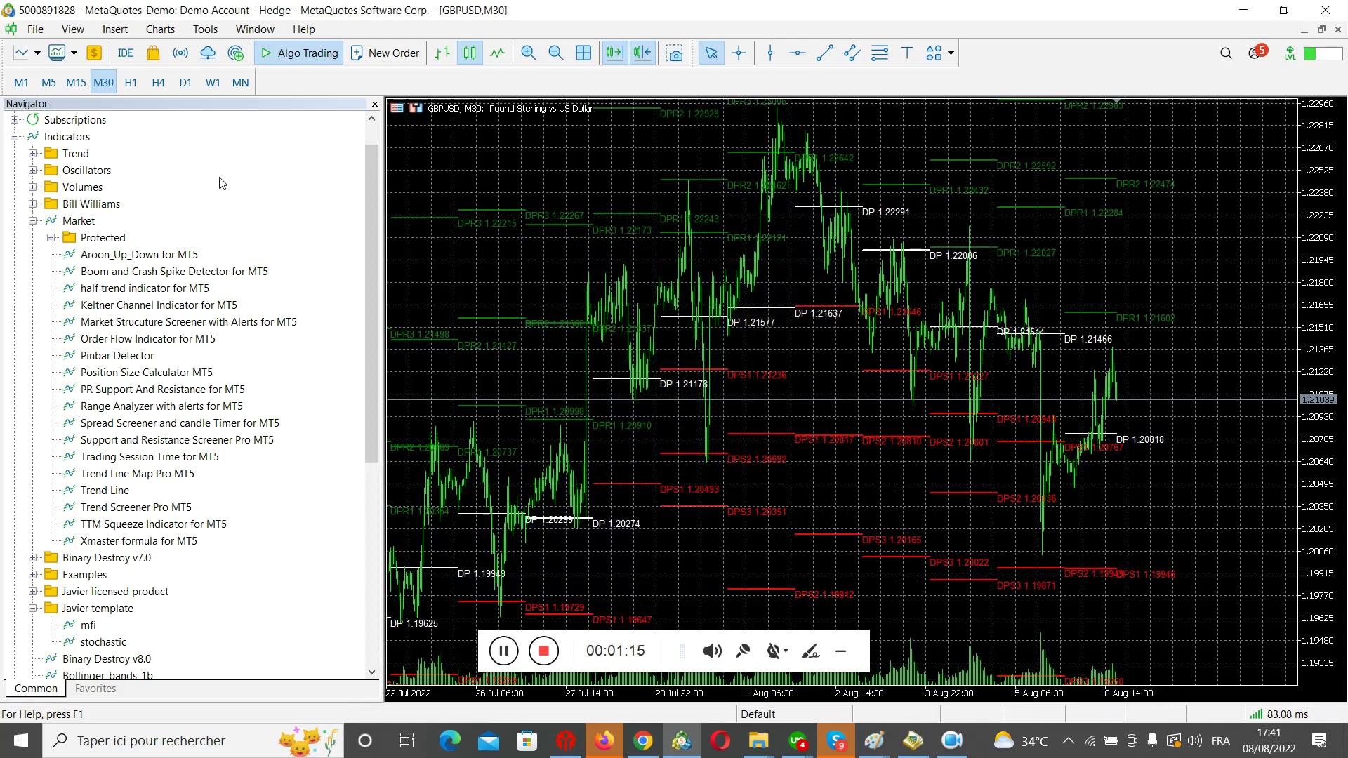
left_click(75, 83)
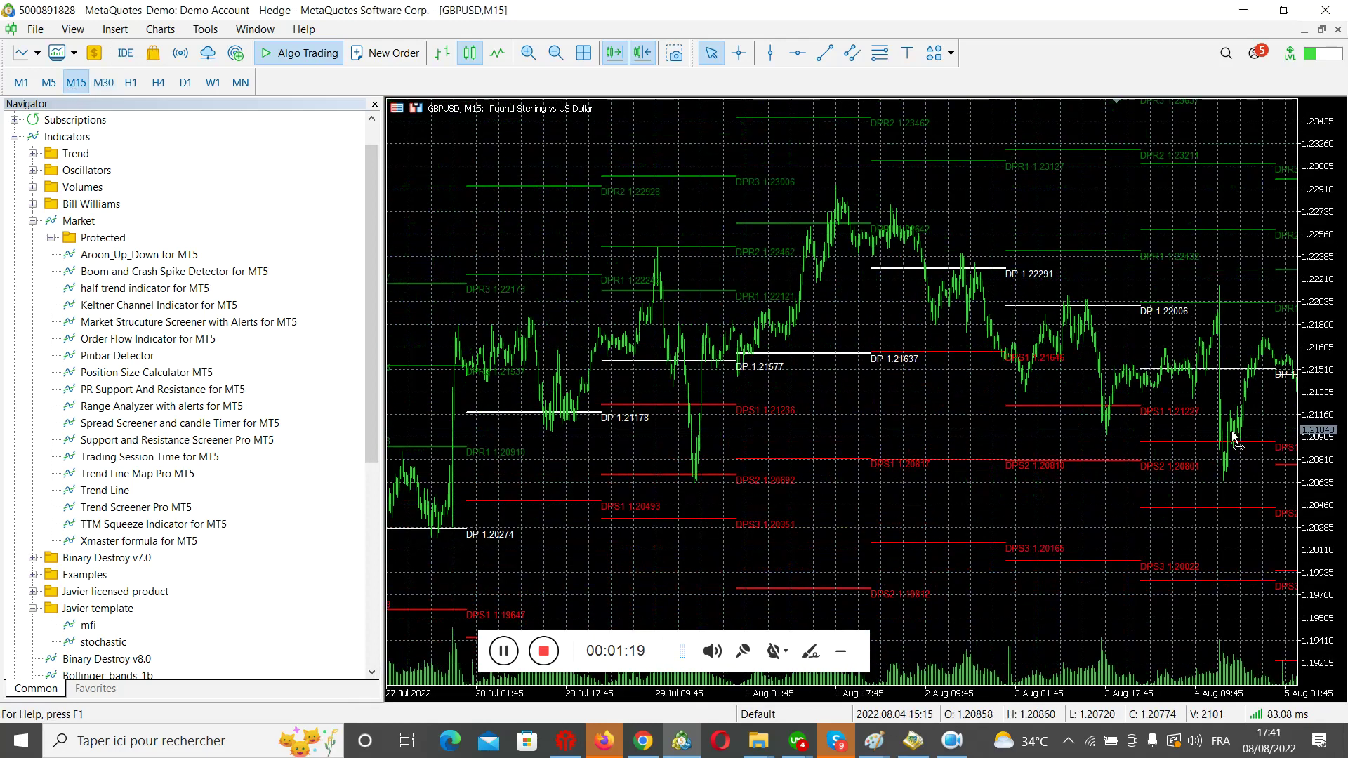
Step: Switch the screener to Weekly Pivots Points mode and zoom the chart out
right_click(746, 280)
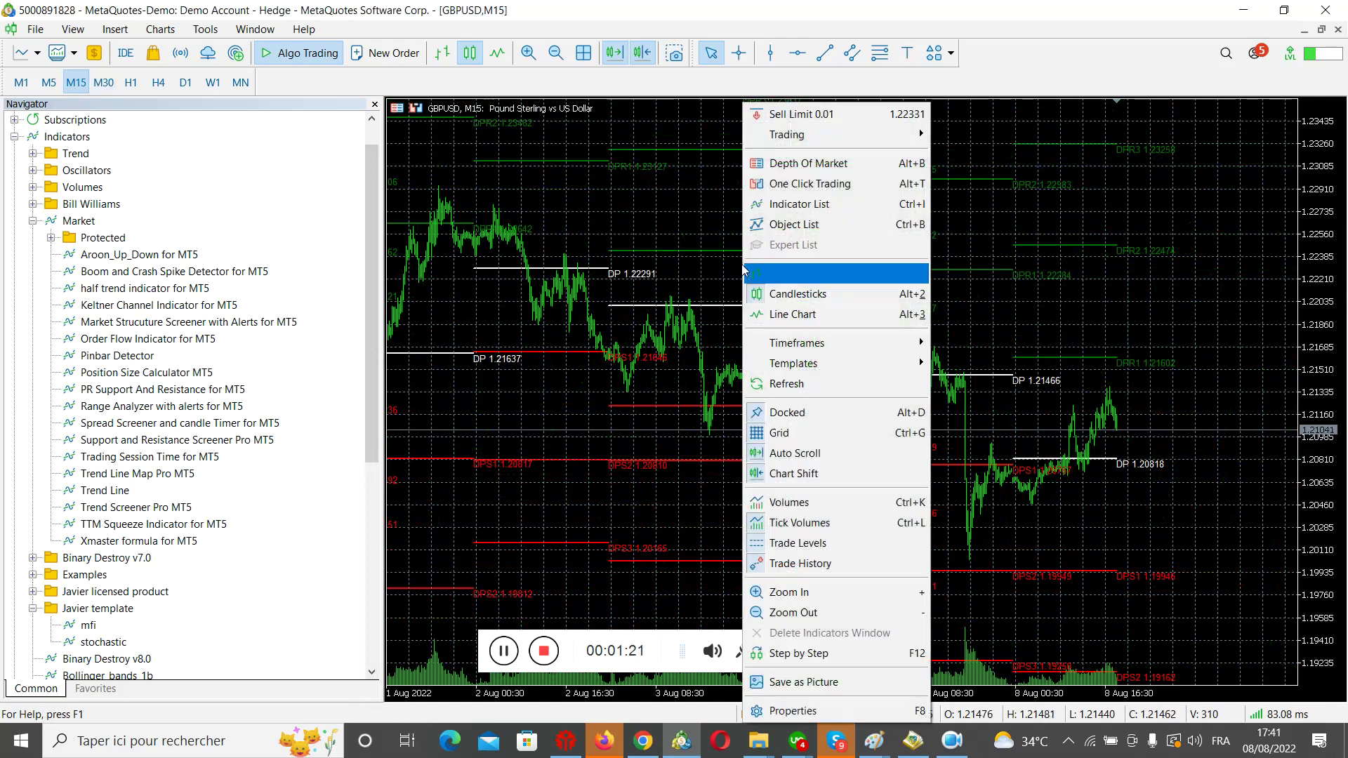
left_click(773, 198)
double_click(658, 289)
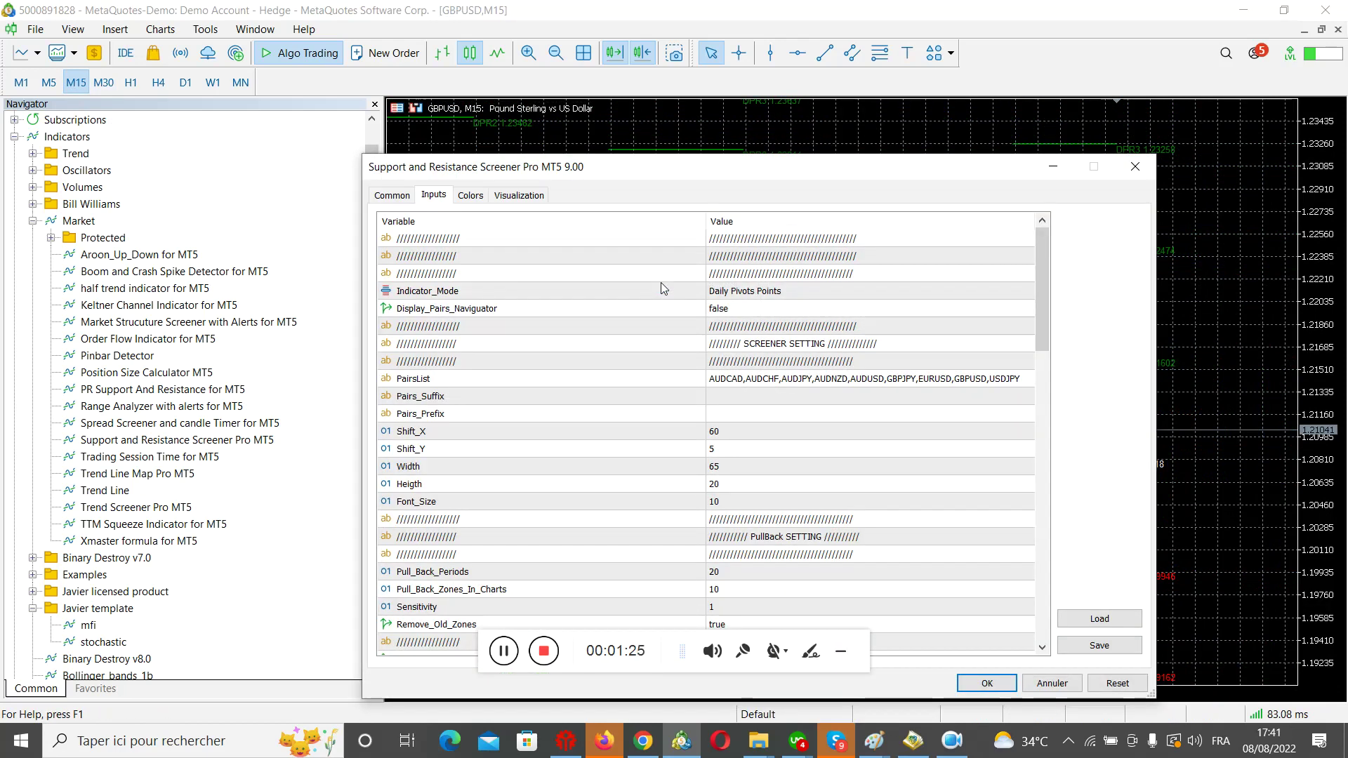
left_click(745, 290)
left_click(789, 294)
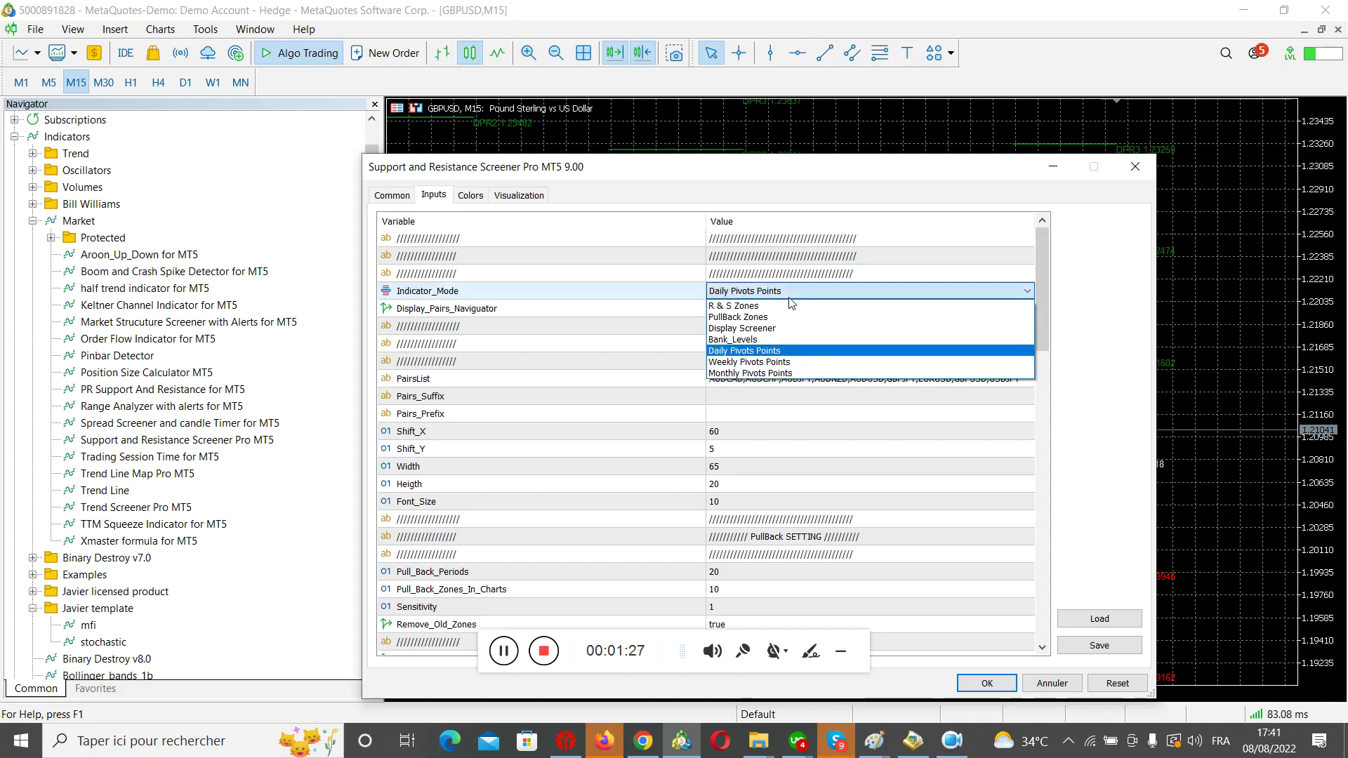
left_click(767, 363)
left_click(983, 681)
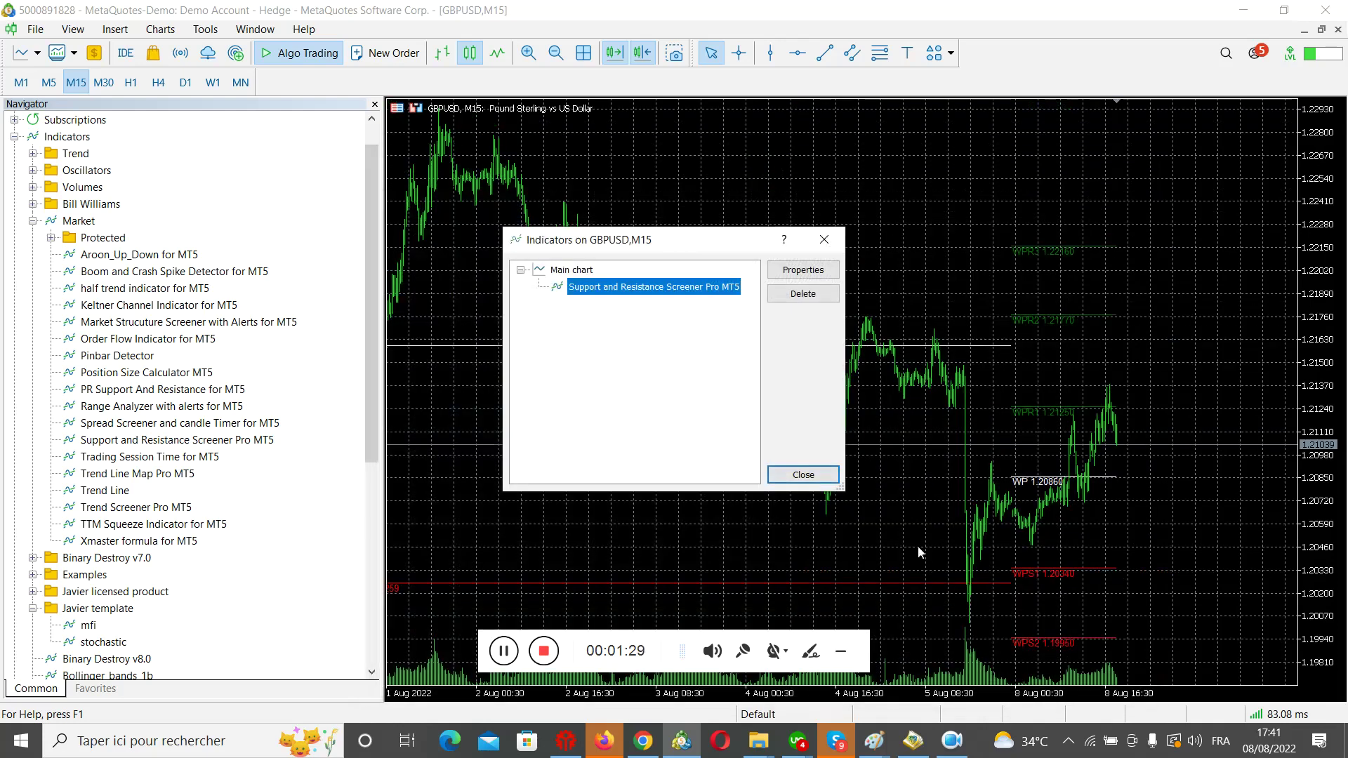
left_click(802, 475)
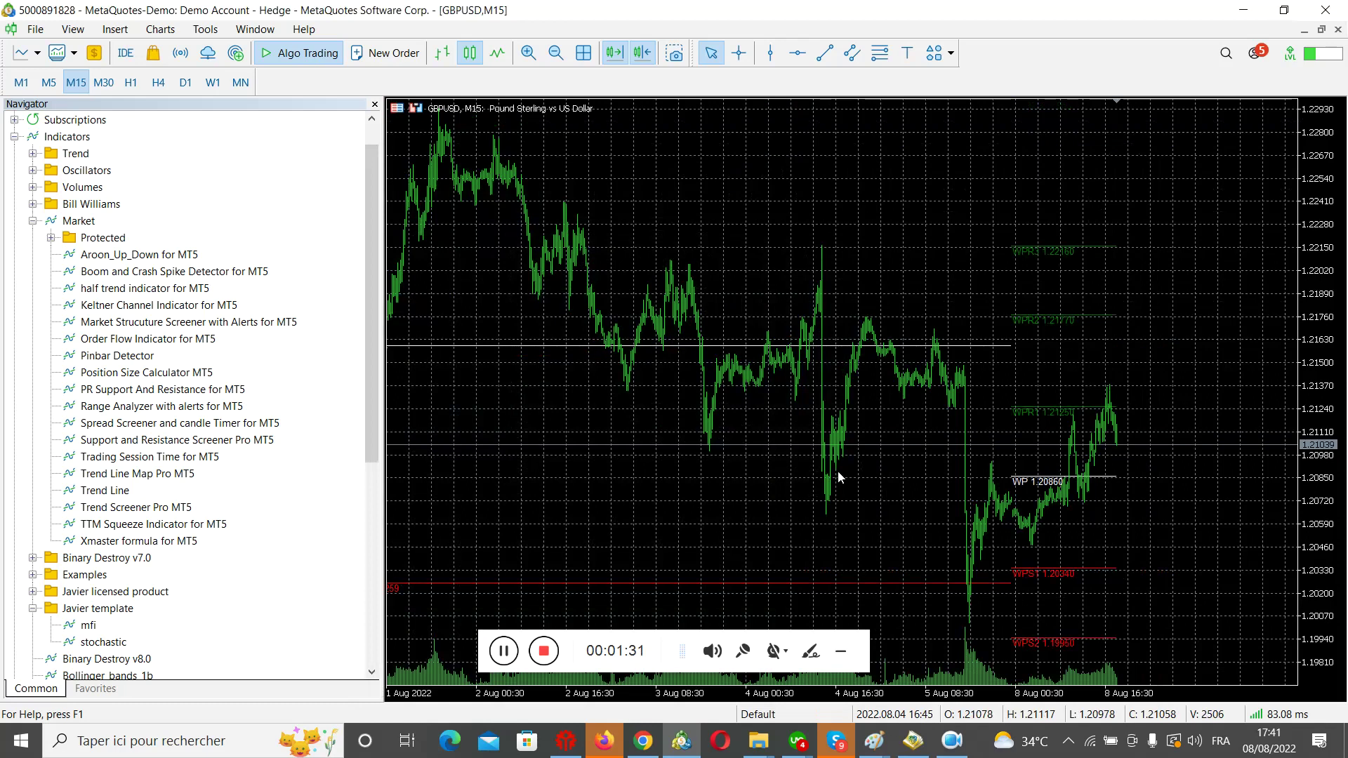
key("minus")
Step: Change the screener's Indicator_Mode to R & S Zones
right_click(840, 478)
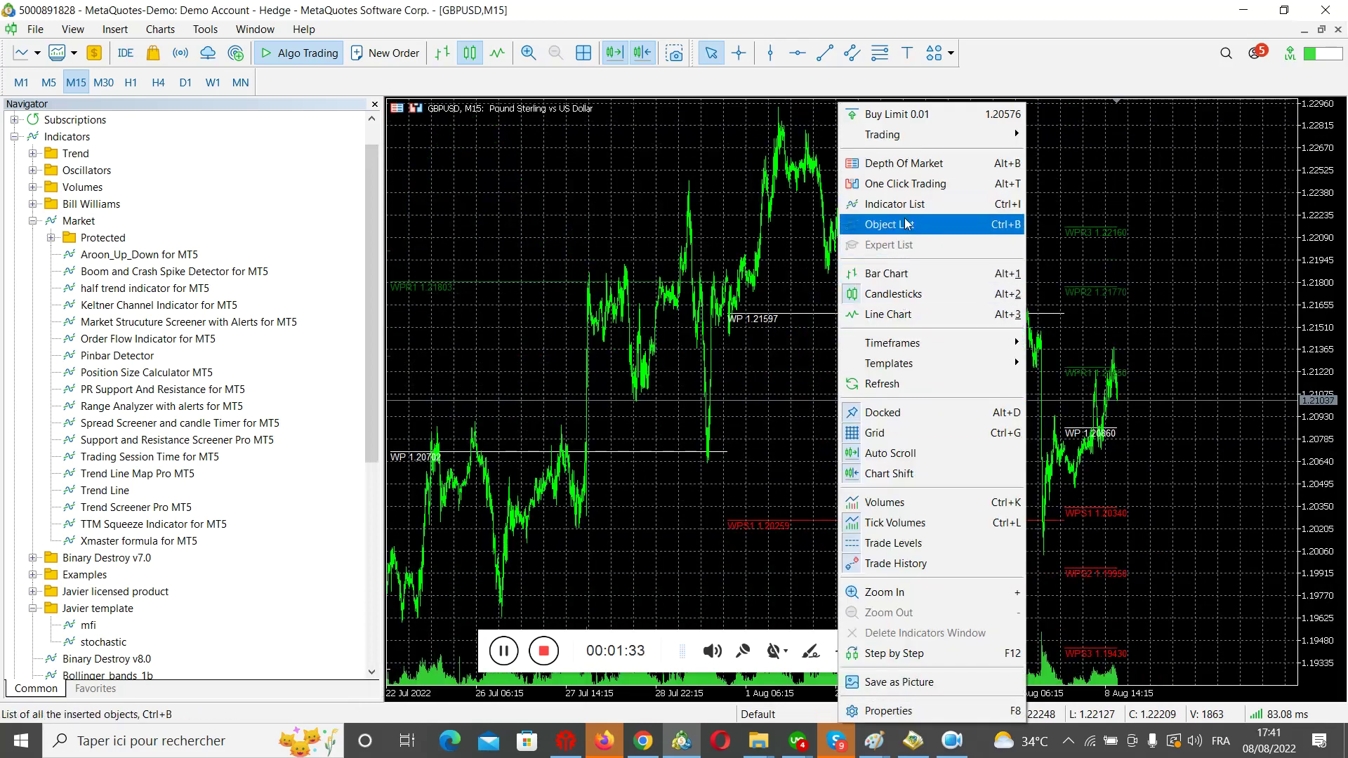
left_click(912, 203)
double_click(651, 287)
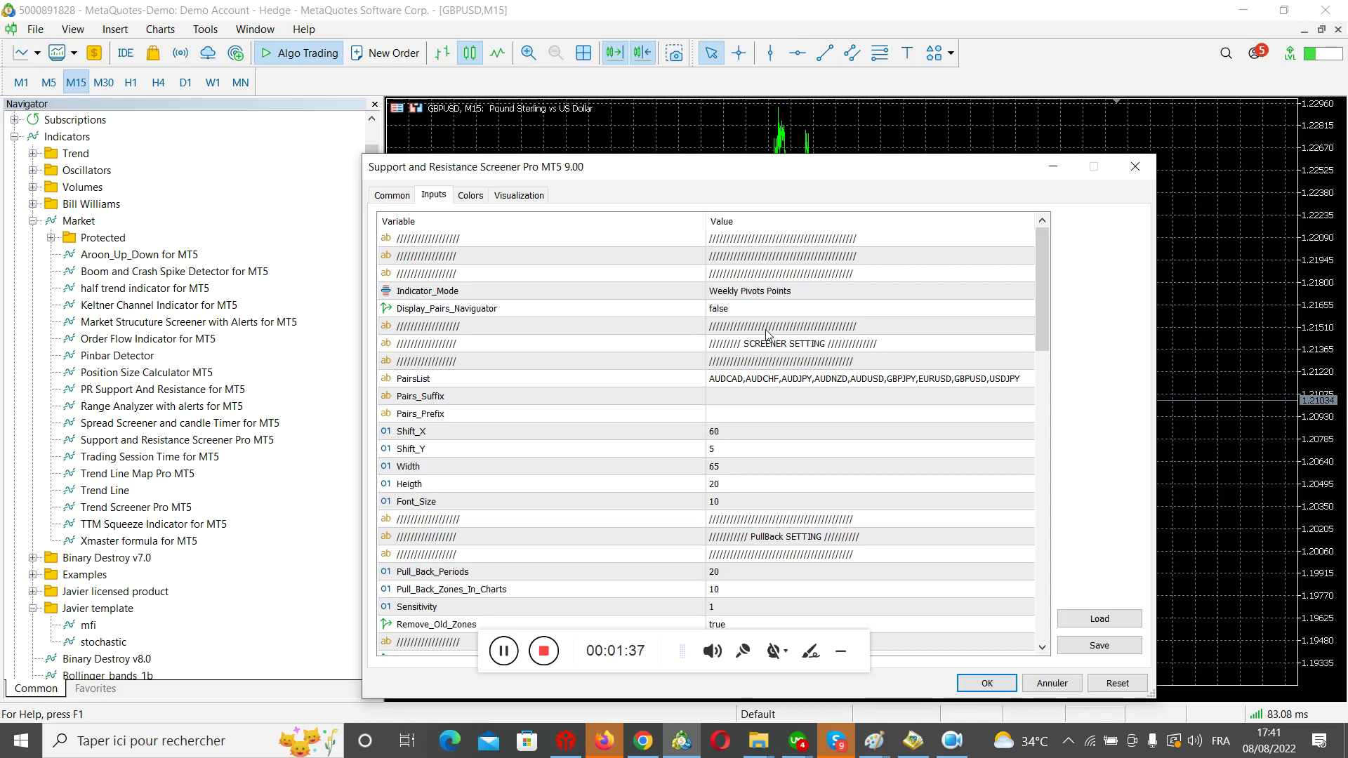
left_click(750, 297)
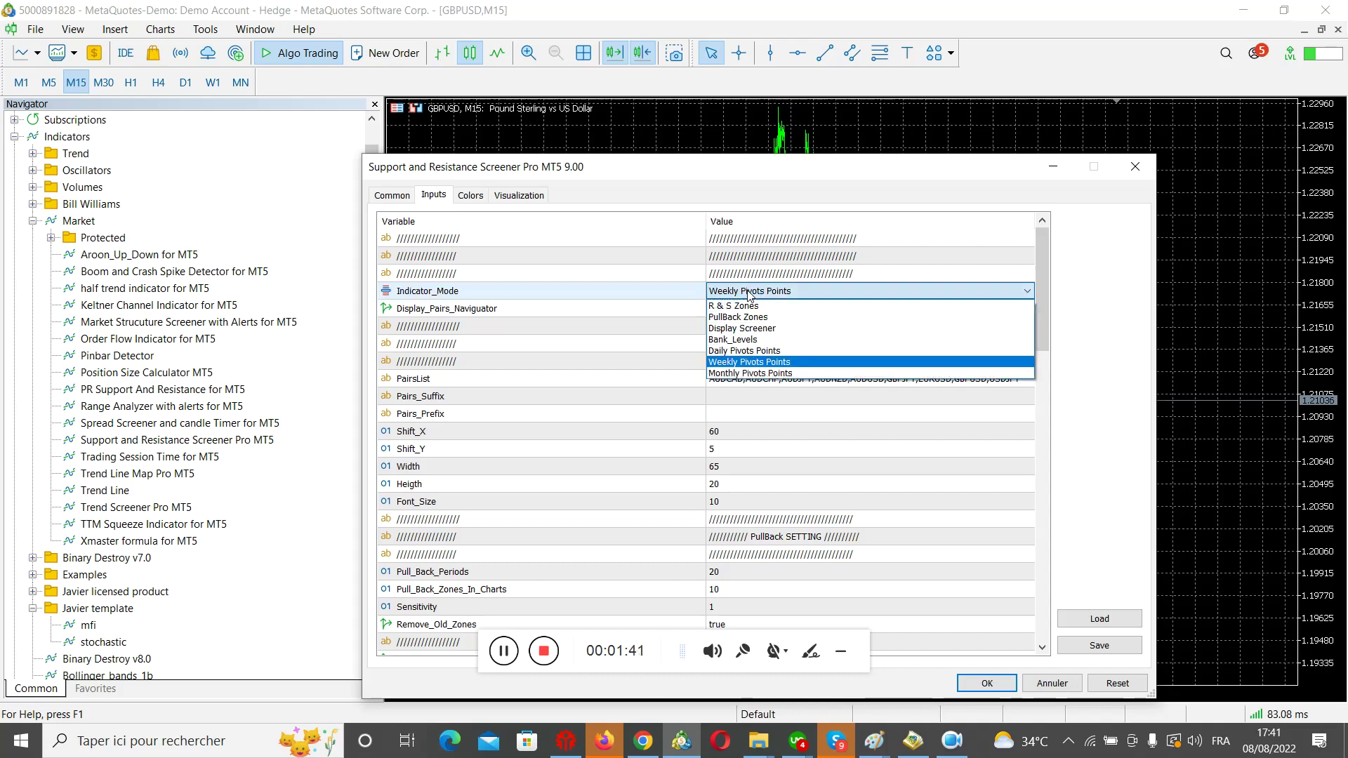
left_click(747, 304)
left_click(826, 398)
left_click(986, 683)
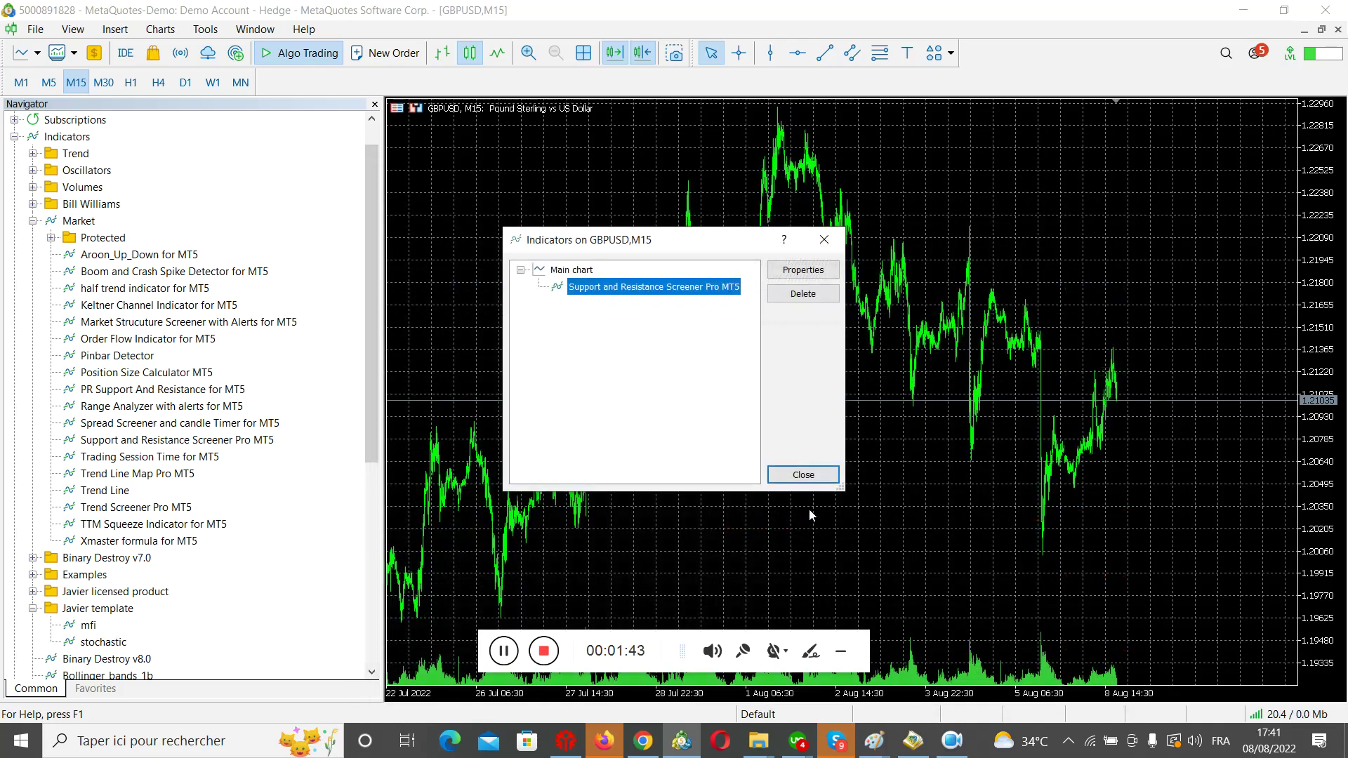
left_click(807, 476)
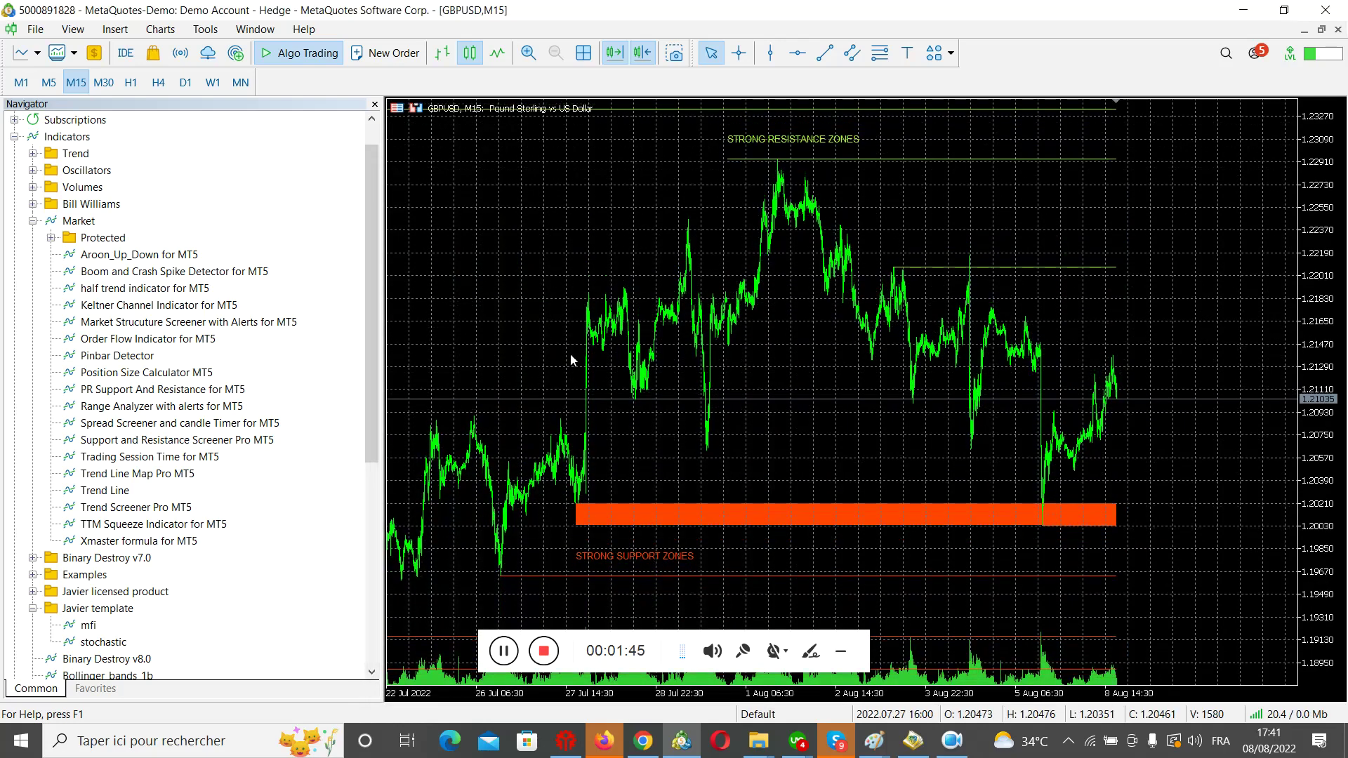
Step: Delete Support and Resistance Screener Pro MT5 from the GBPUSD M15 chart via the Indicators List
right_click(566, 352)
left_click(503, 233)
right_click(521, 275)
left_click(615, 205)
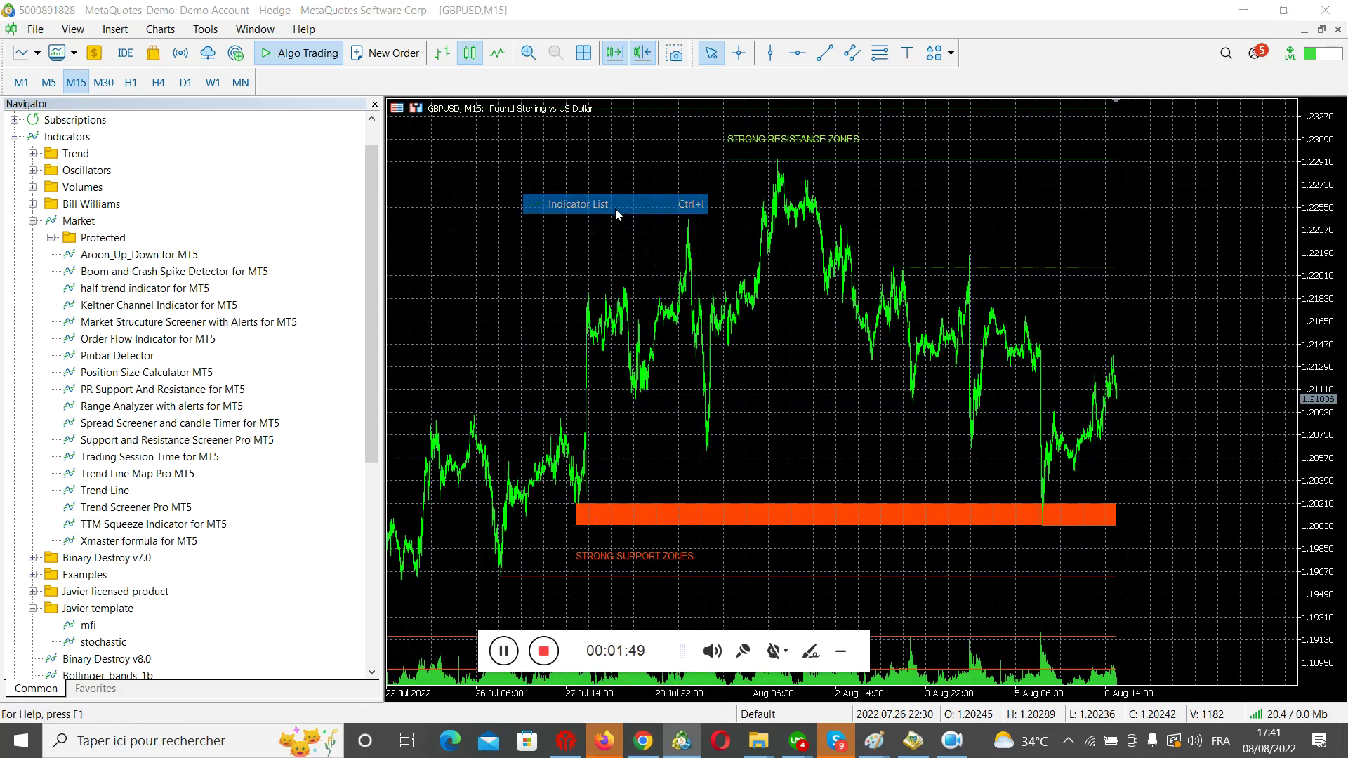
left_click(695, 286)
left_click(802, 294)
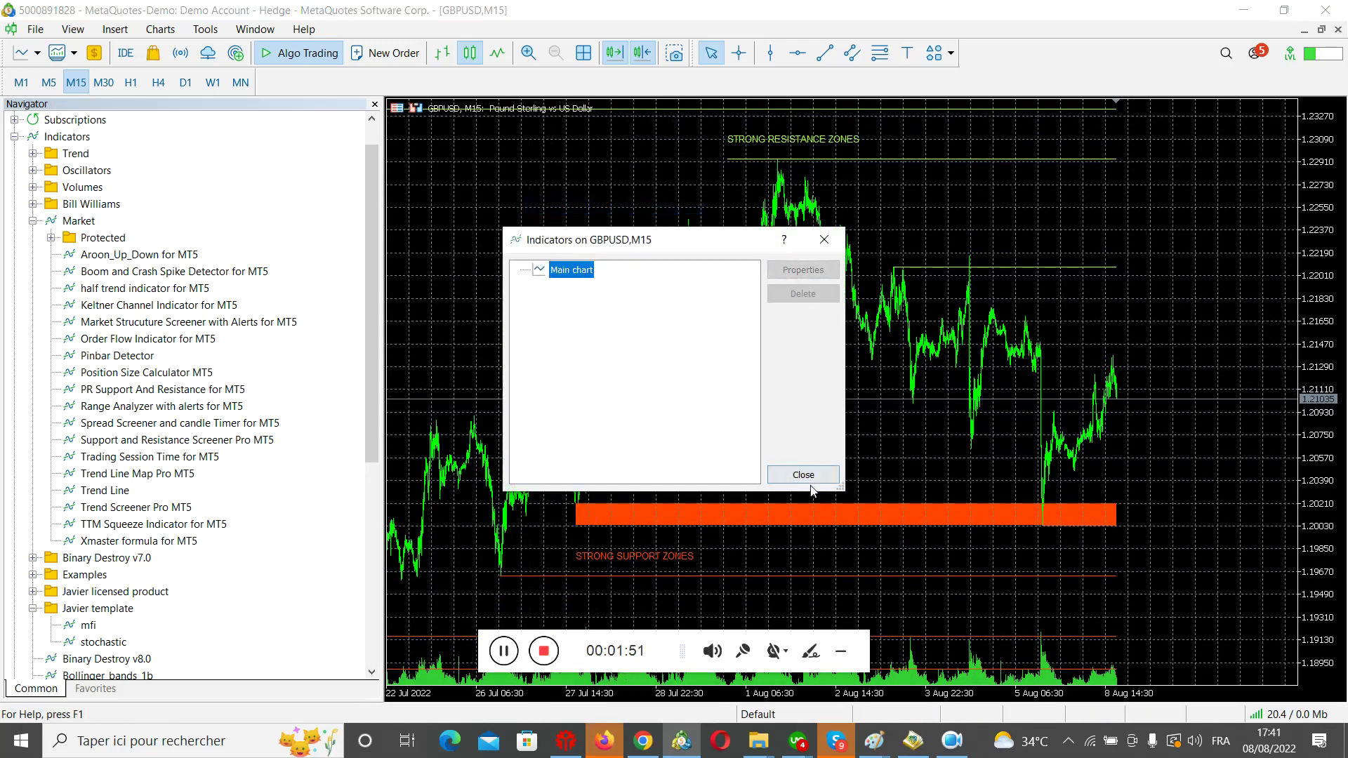
left_click(806, 477)
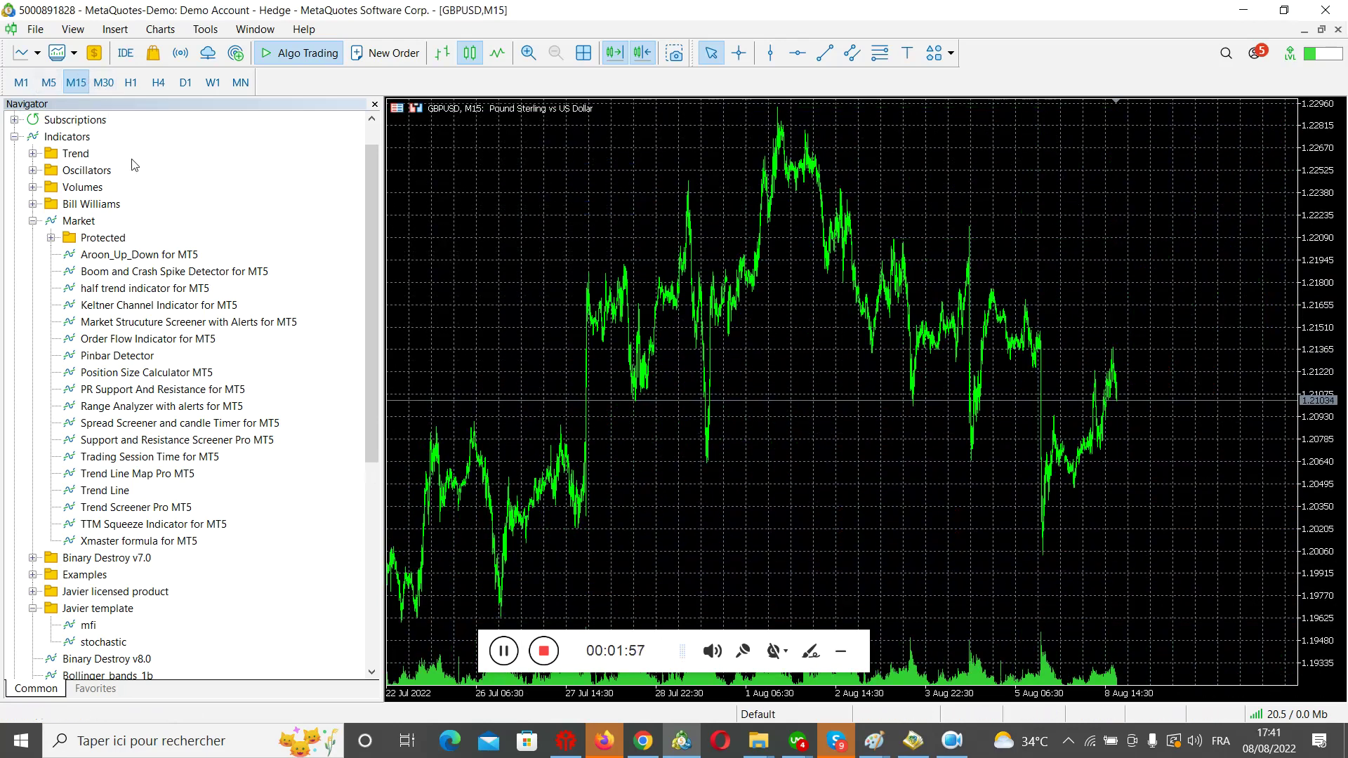
Step: Display the Market Watch quotes panel
double_click(416, 695)
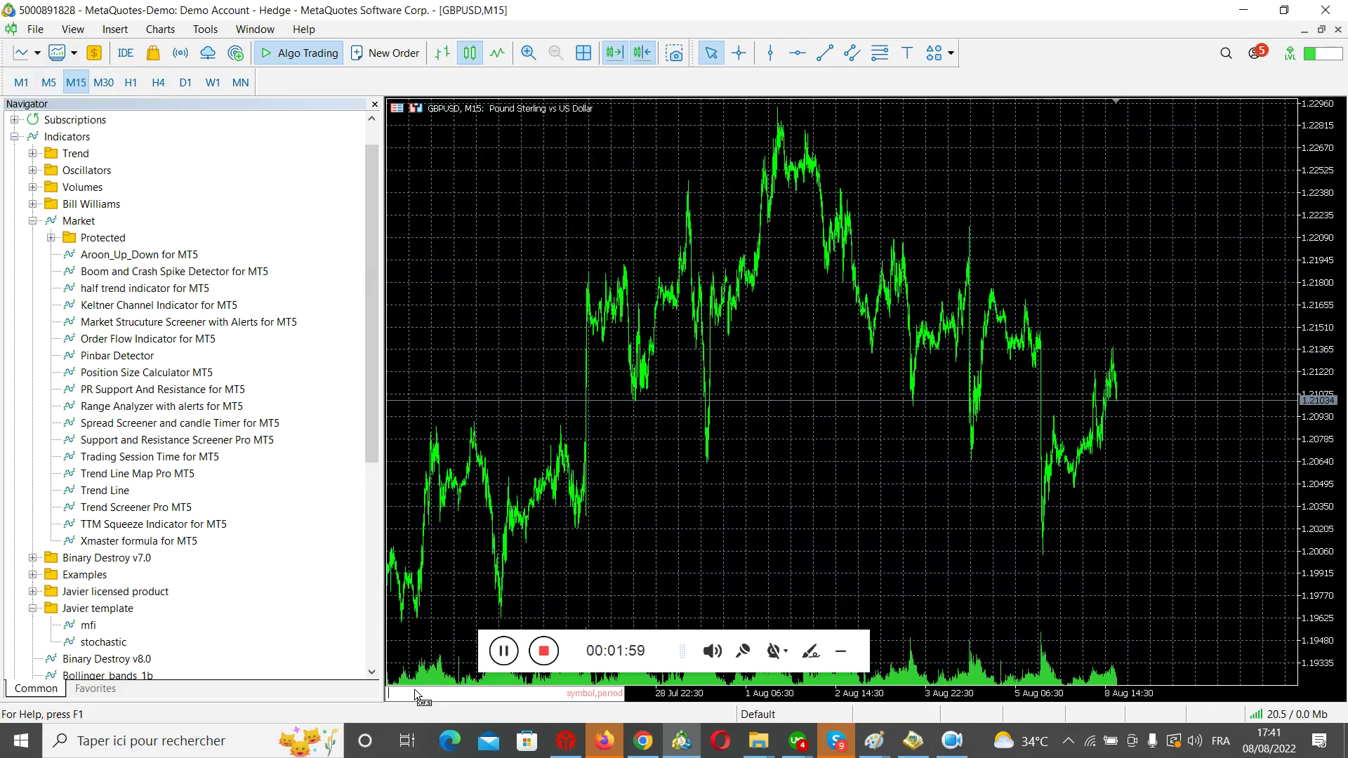
left_click(73, 29)
left_click(127, 197)
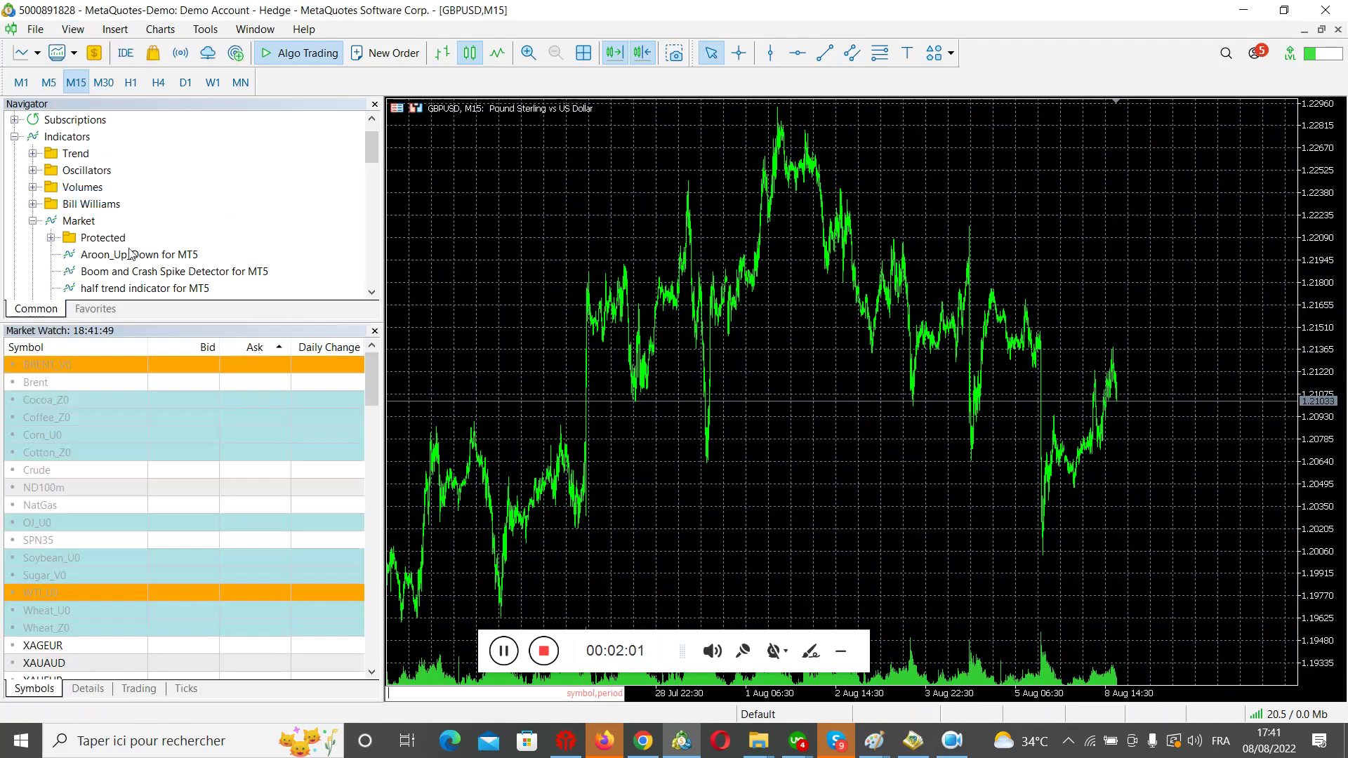
Step: Open GBPNZD on the monthly timeframe and measure a price span with the crosshair
left_click(99, 583)
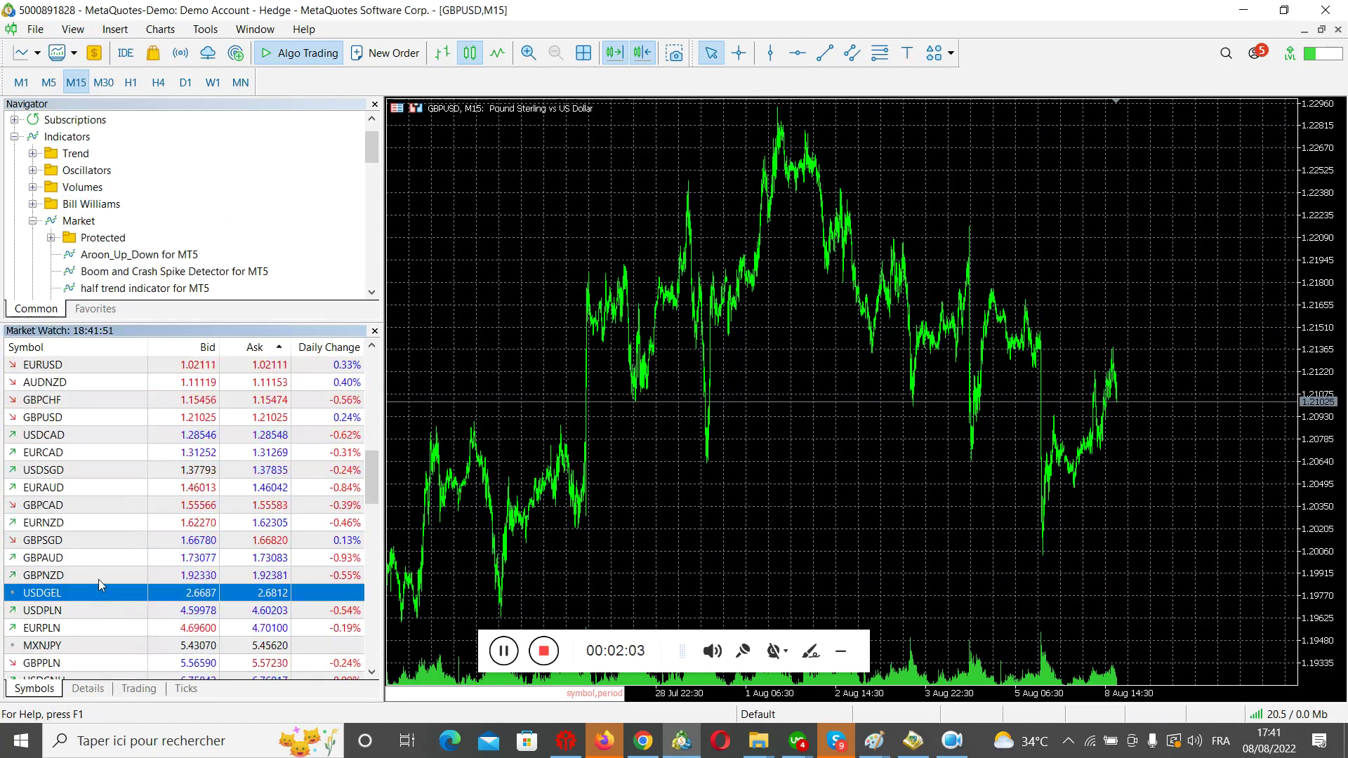
left_click_drag(98, 579, 748, 369)
left_click(240, 82)
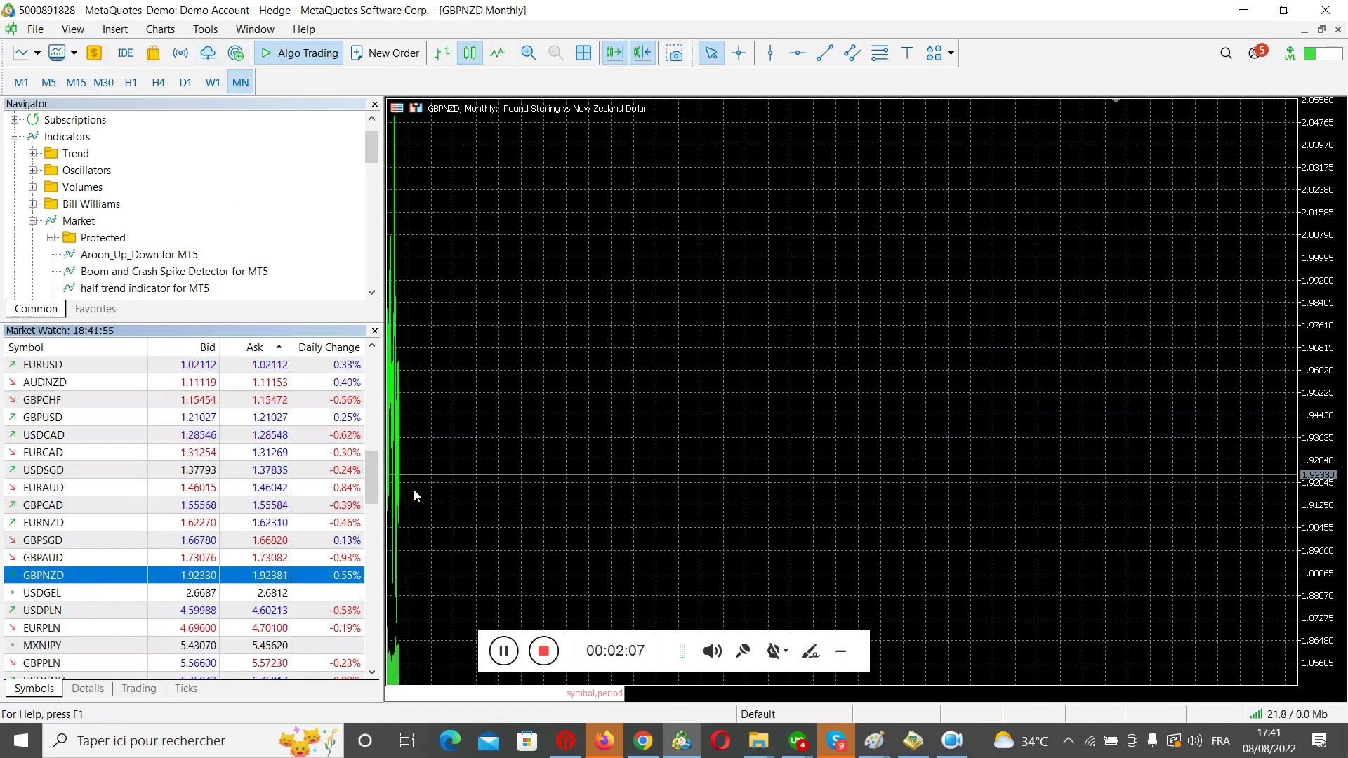
left_click(738, 53)
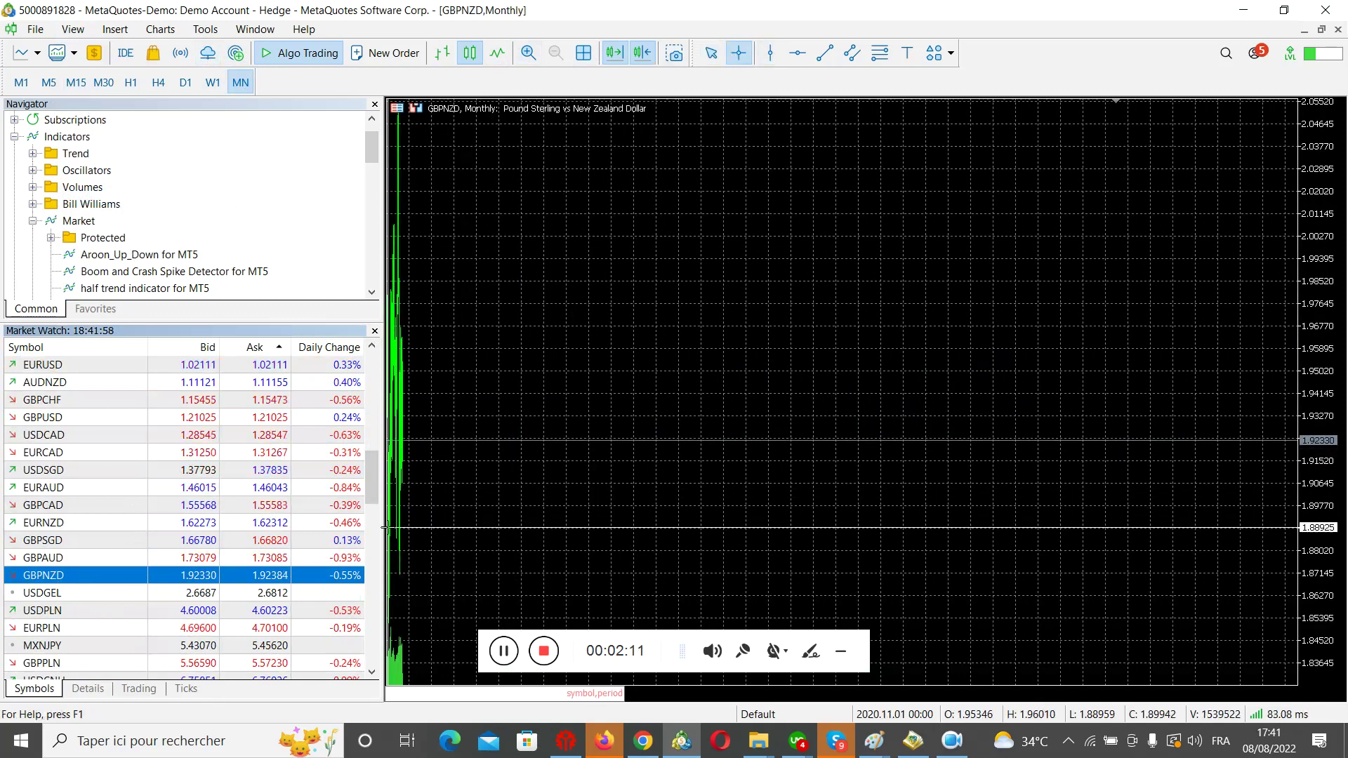
left_click_drag(390, 528, 411, 547)
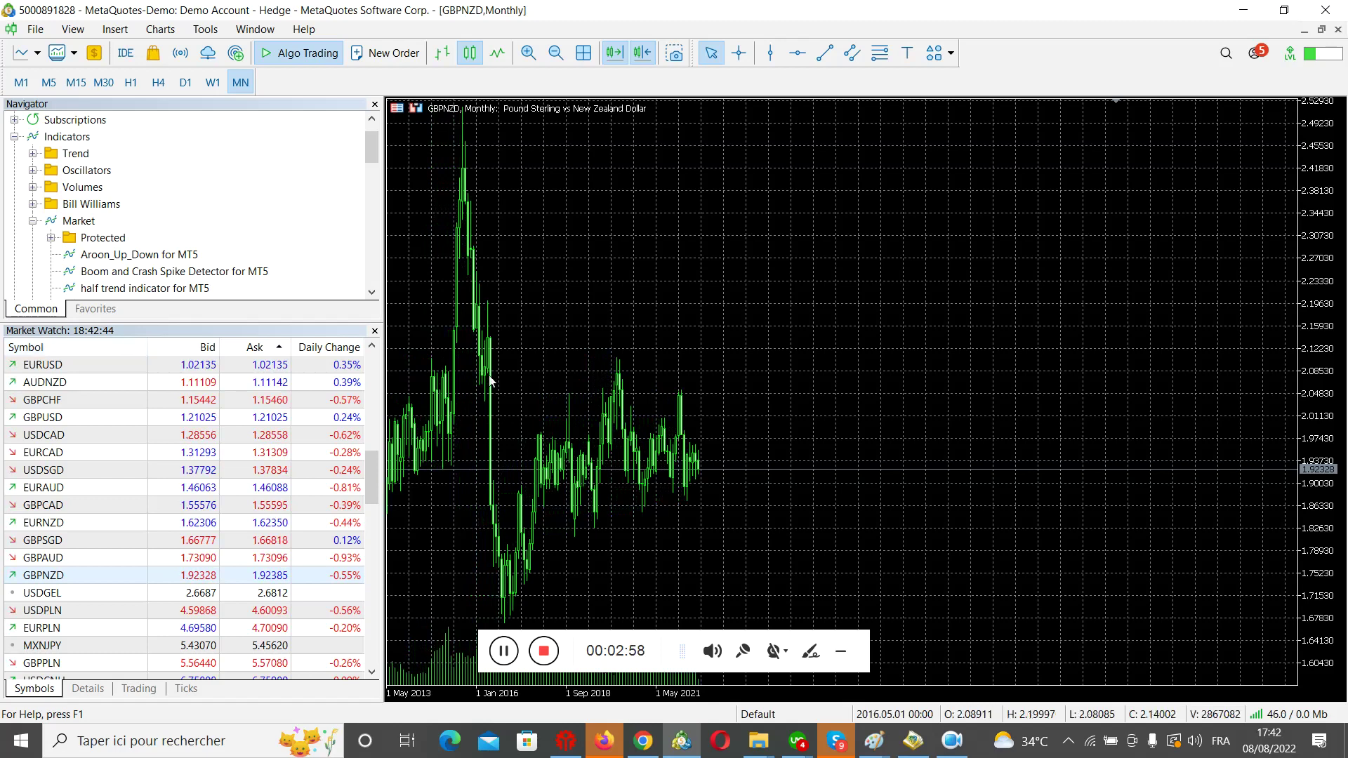
Step: Reload GBPNZD on W1 then MN and scroll back until bars reach May 2010
left_click(214, 82)
left_click(248, 85)
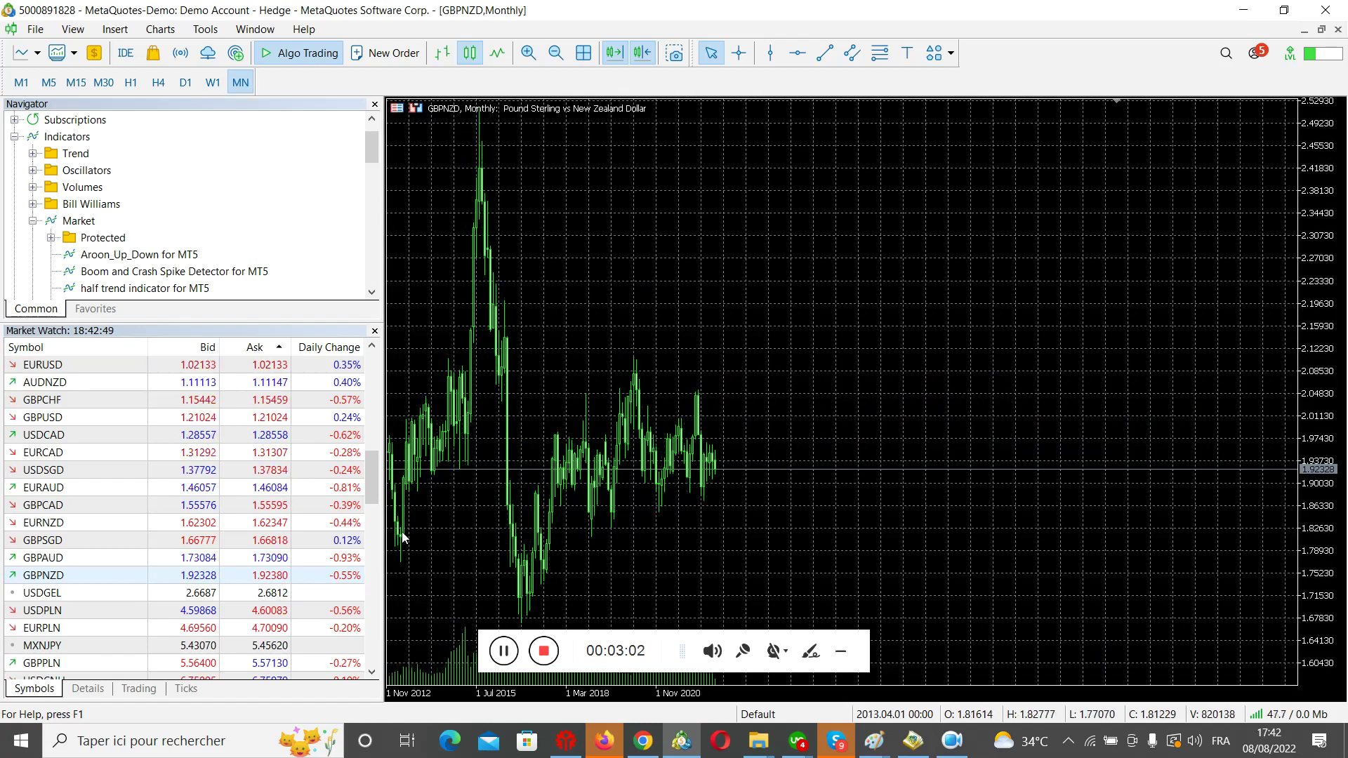
scroll(422, 526, "down", 3)
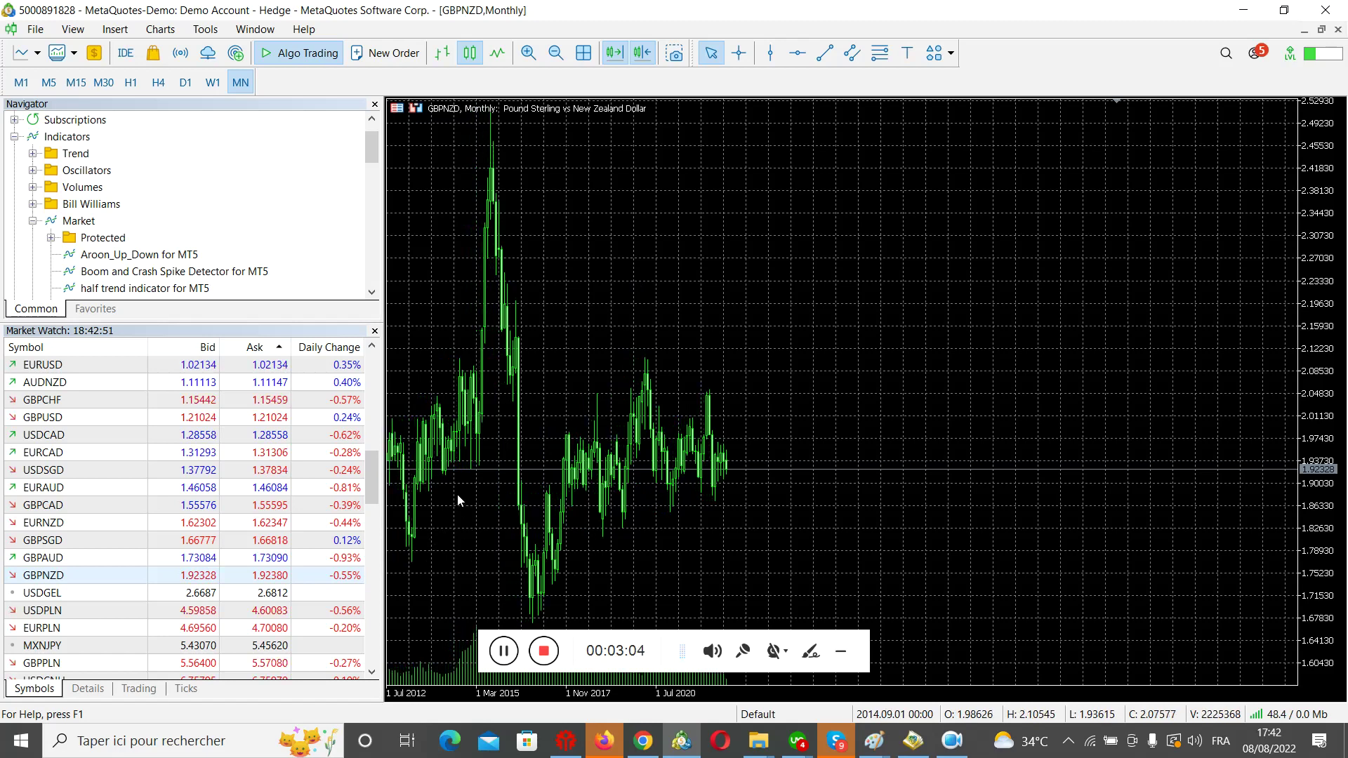
scroll(458, 497, "down", 1)
scroll(457, 494, "down", 3)
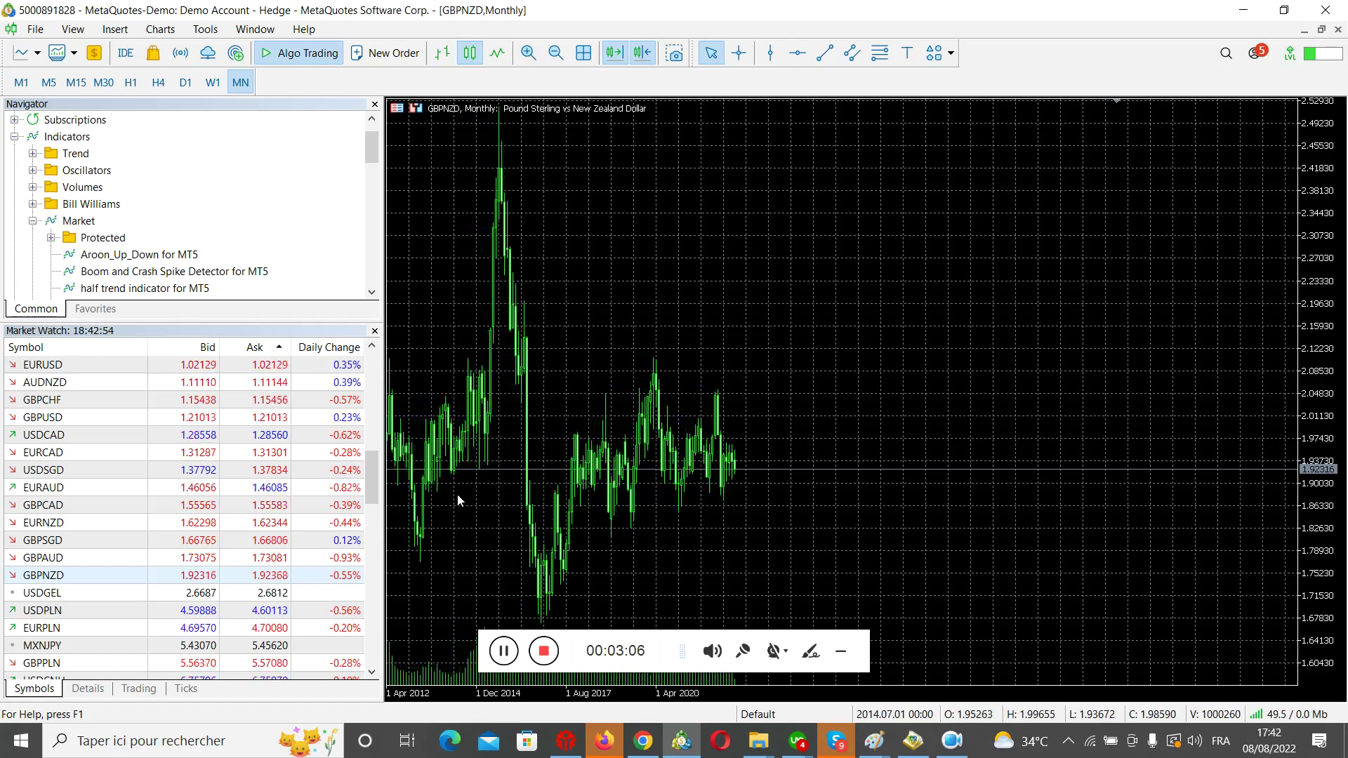
scroll(458, 495, "down", 3)
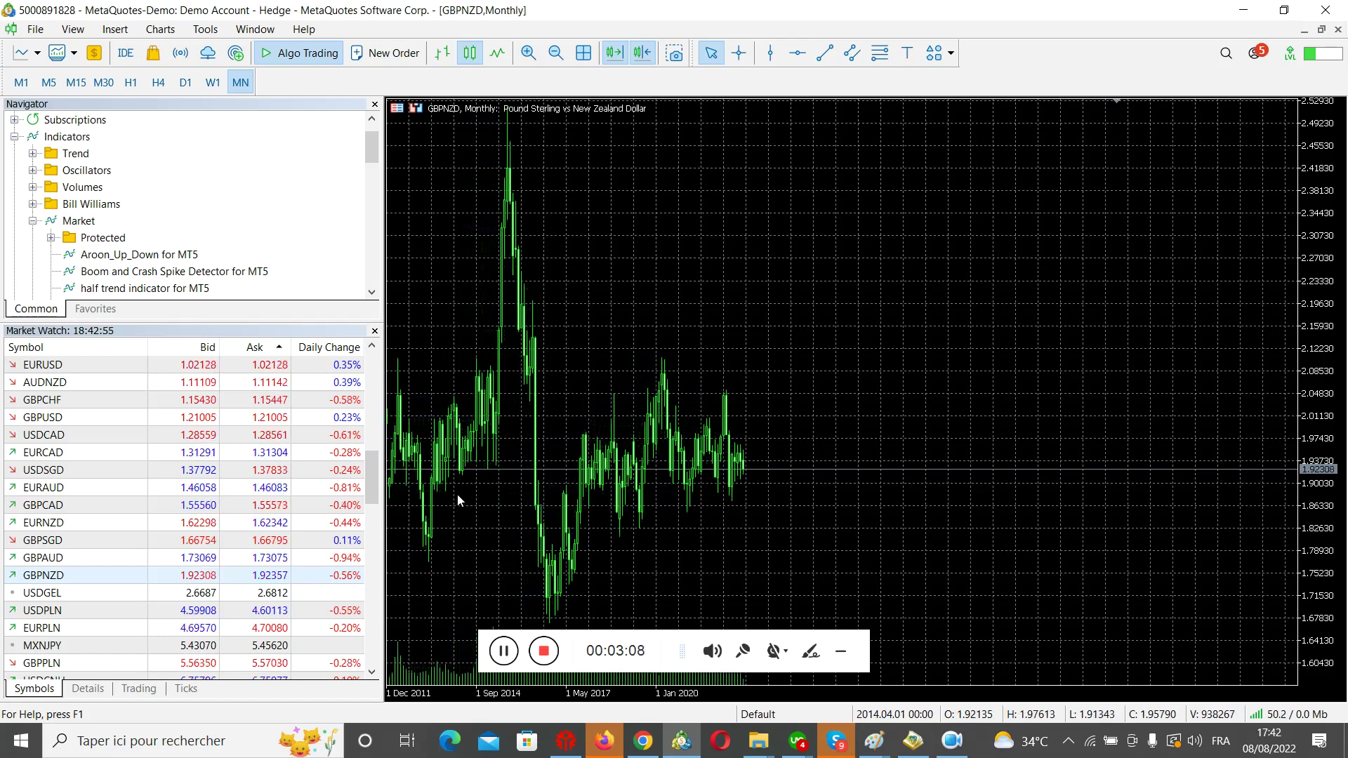
scroll(457, 495, "down", 3)
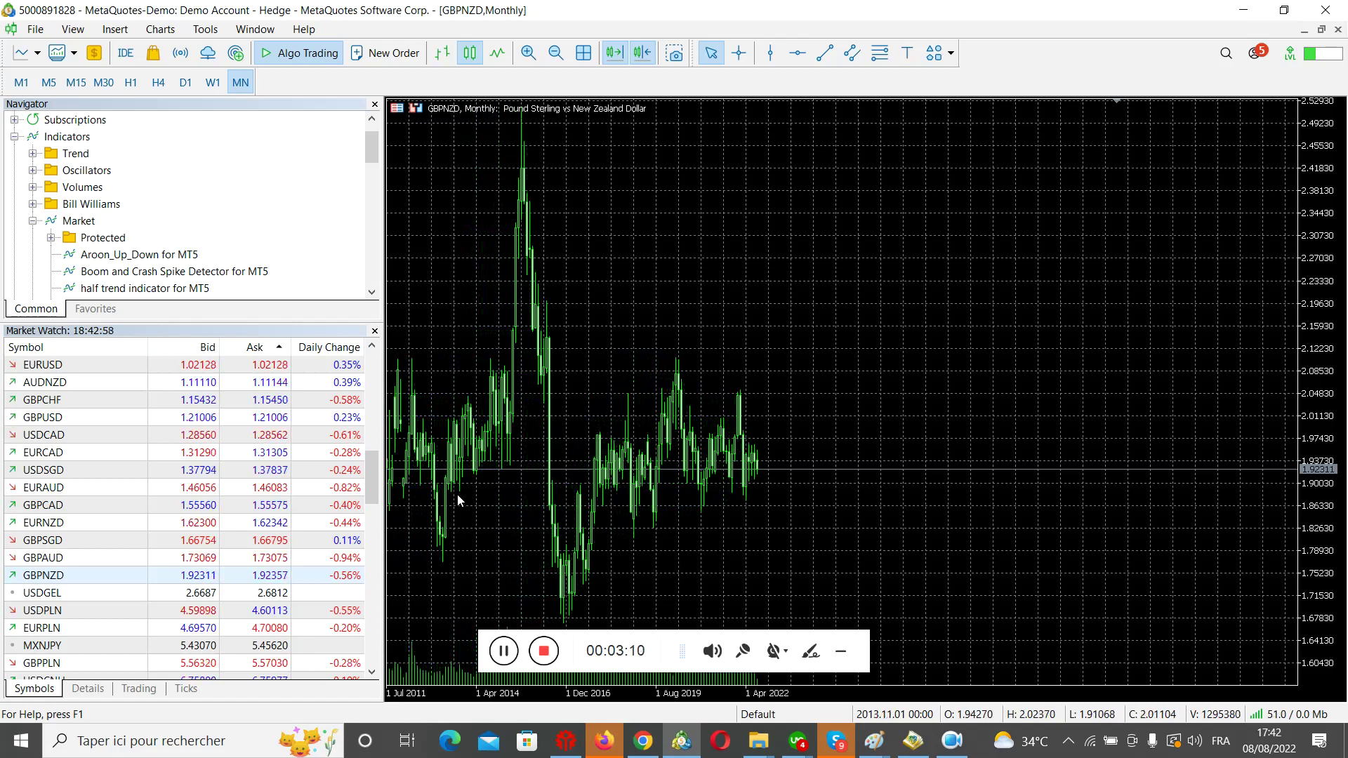
scroll(458, 500, "down", 1)
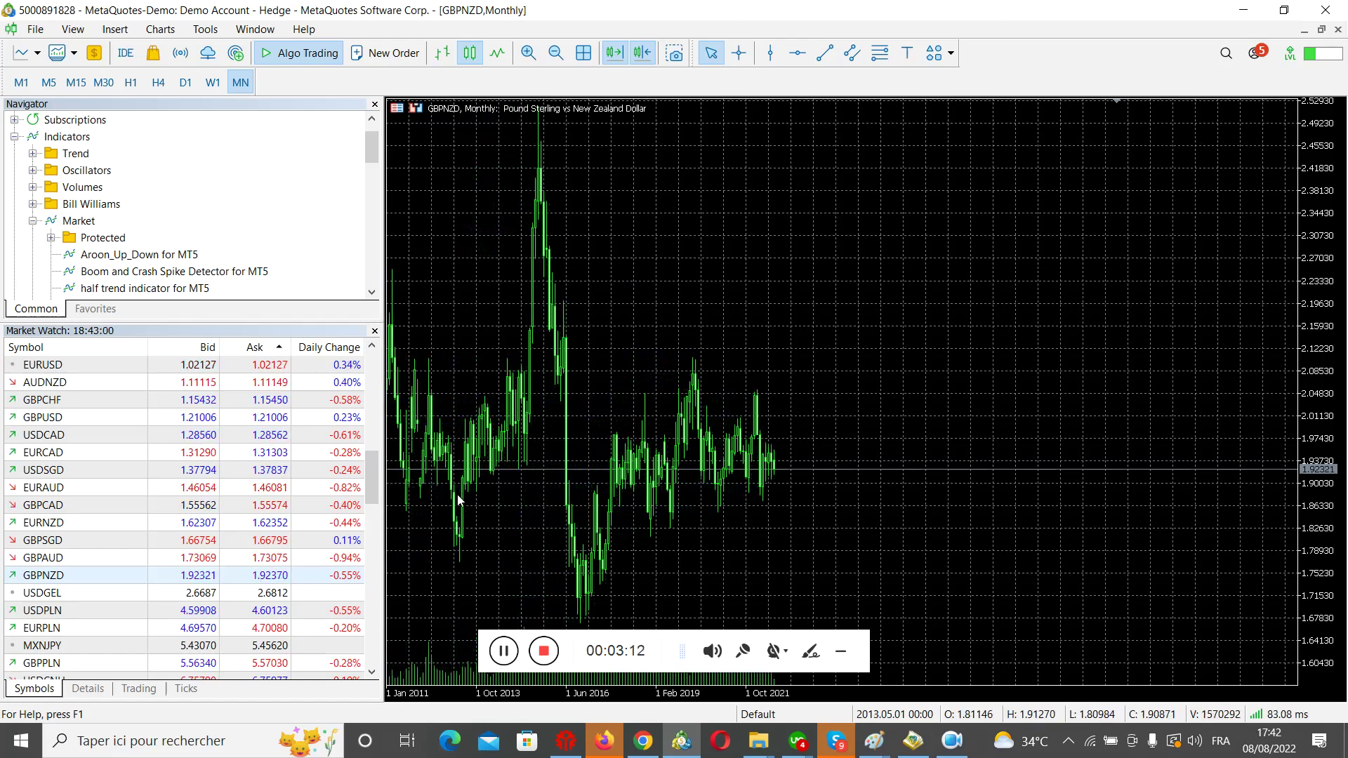
scroll(457, 500, "down", 1)
scroll(458, 500, "down", 1)
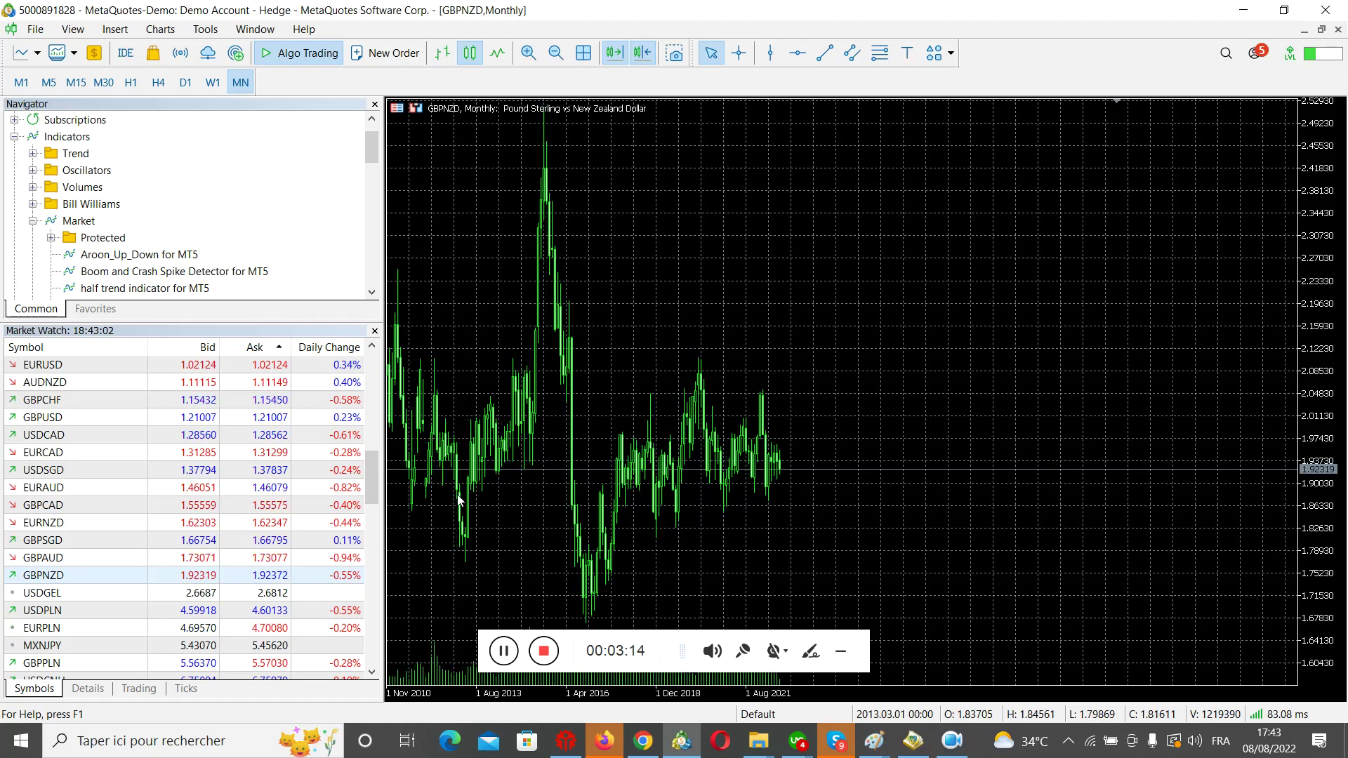
scroll(458, 498, "down", 4)
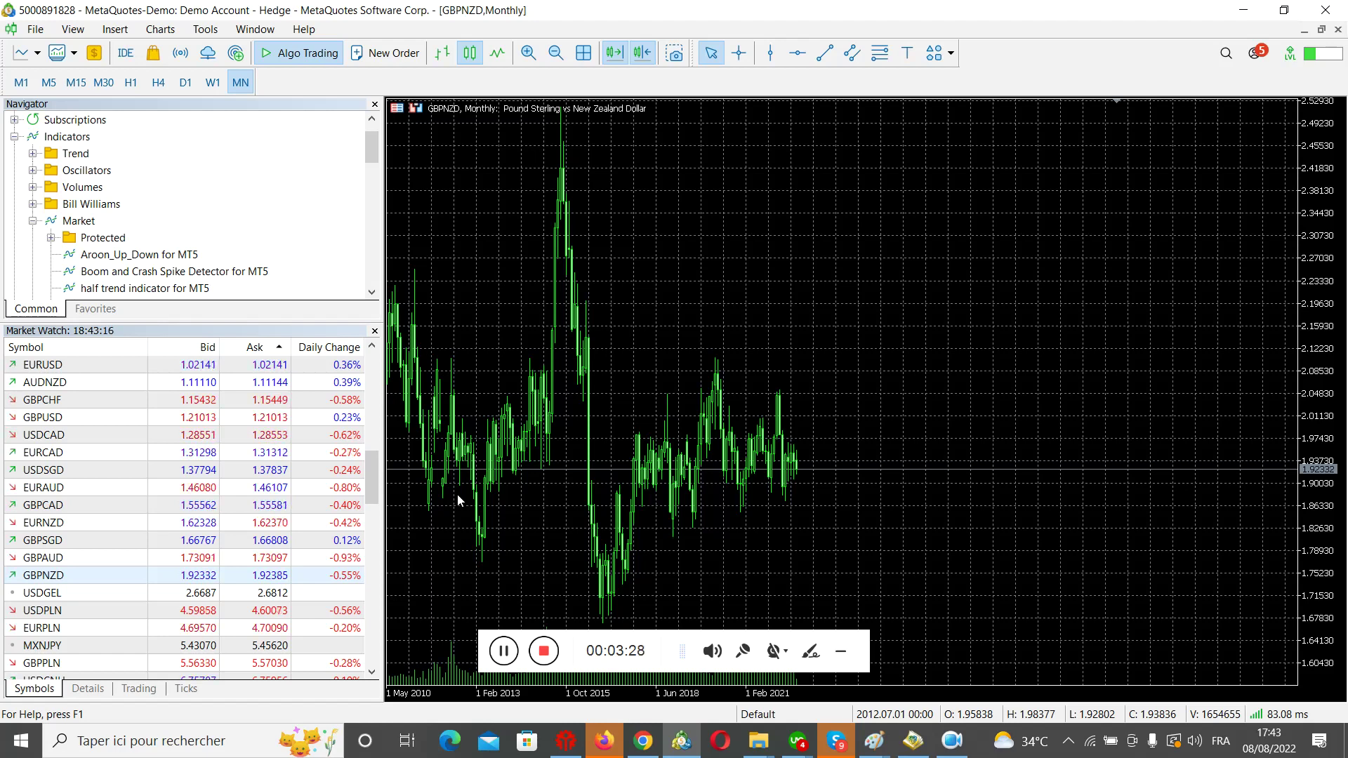
Step: Step GBPNZD through W1, D1, H4, H1, M30, M15, M5 and M1, ending on M15
left_click(215, 83)
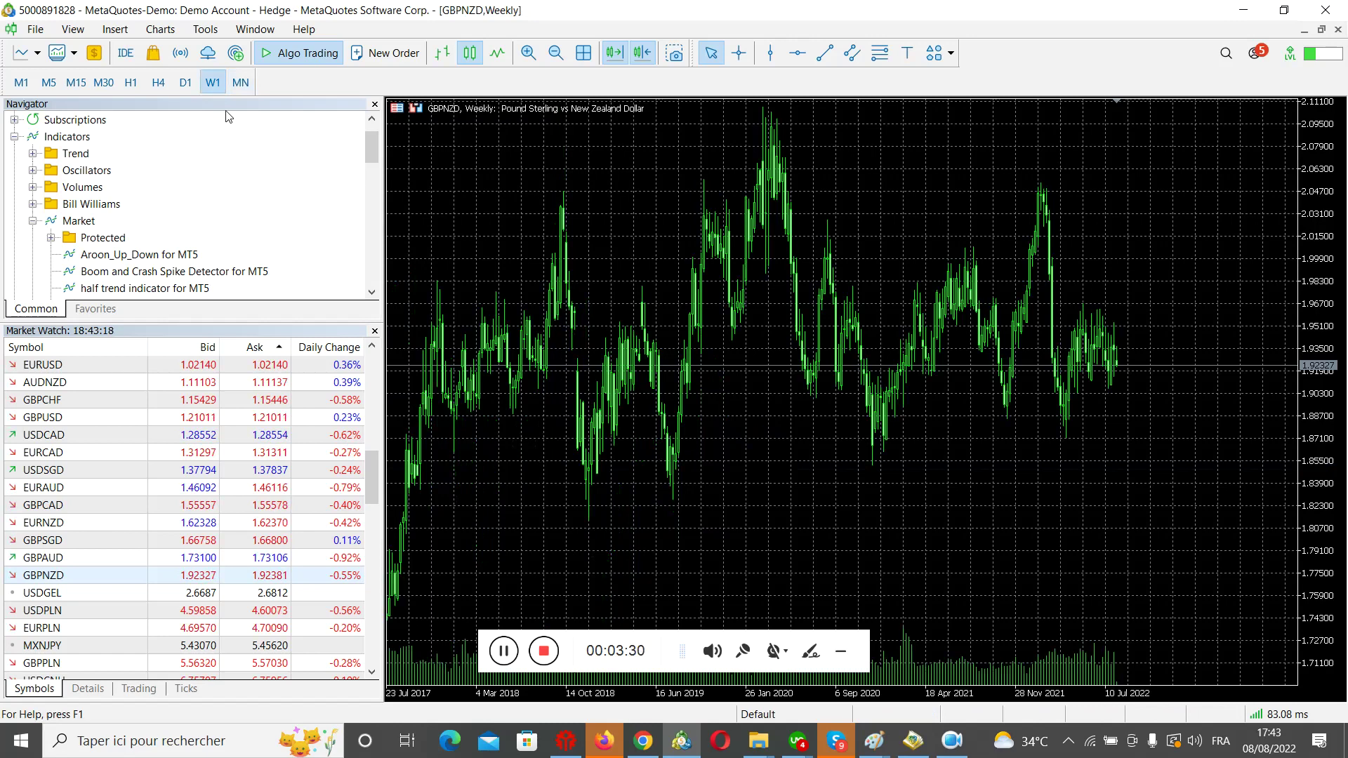
left_click(185, 85)
left_click(151, 85)
left_click(131, 87)
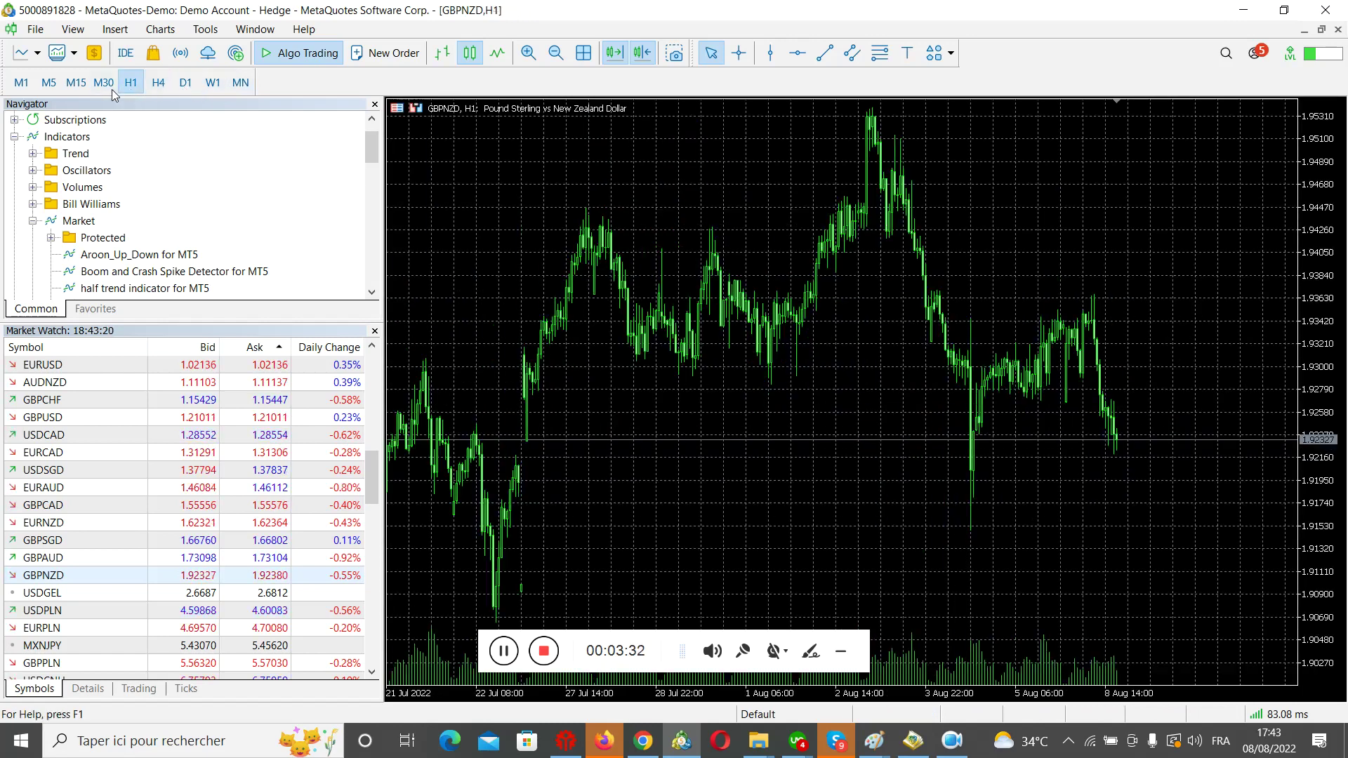
left_click(104, 83)
left_click(76, 83)
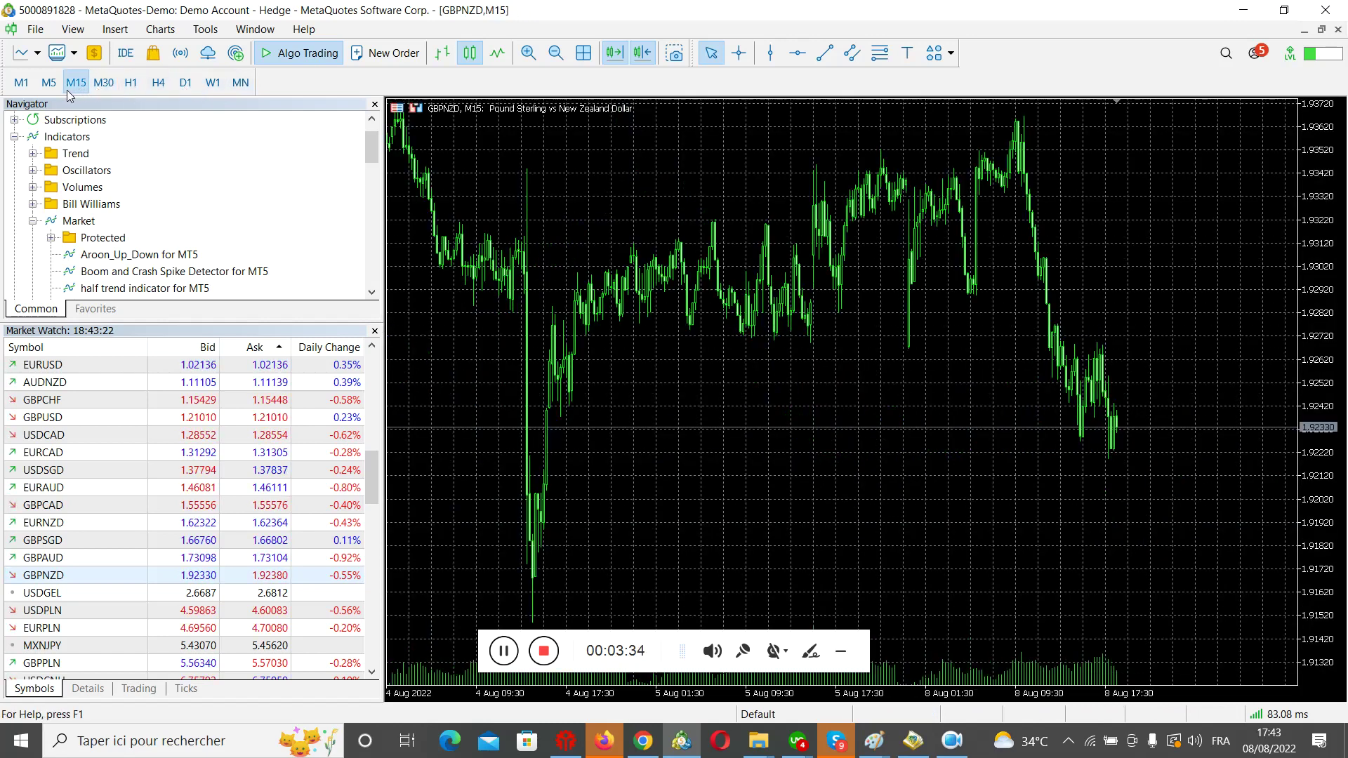
left_click(49, 83)
left_click(21, 83)
left_click(75, 84)
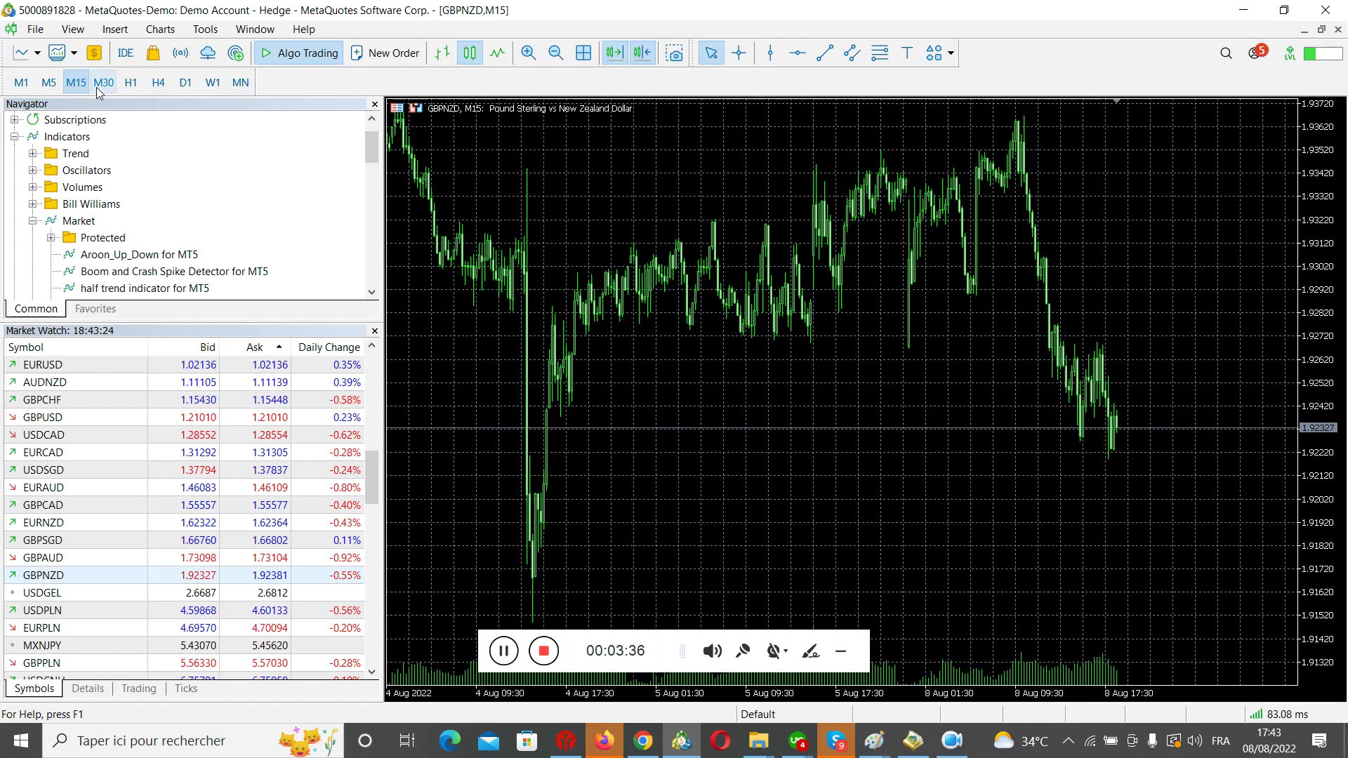
scroll(179, 266, "down", 4)
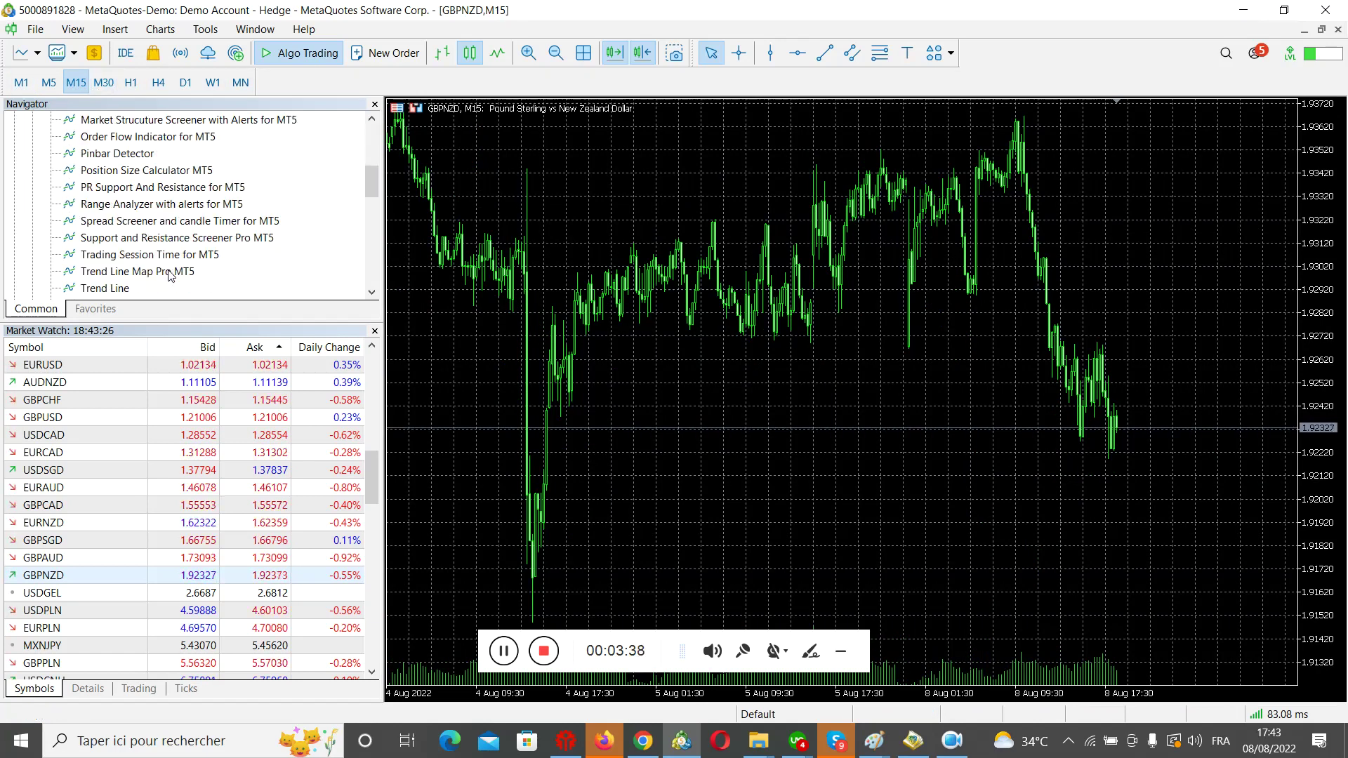
Step: Attach Support and Resistance Screener Pro MT5 to GBPNZD with its PullBack Zones settings
double_click(181, 239)
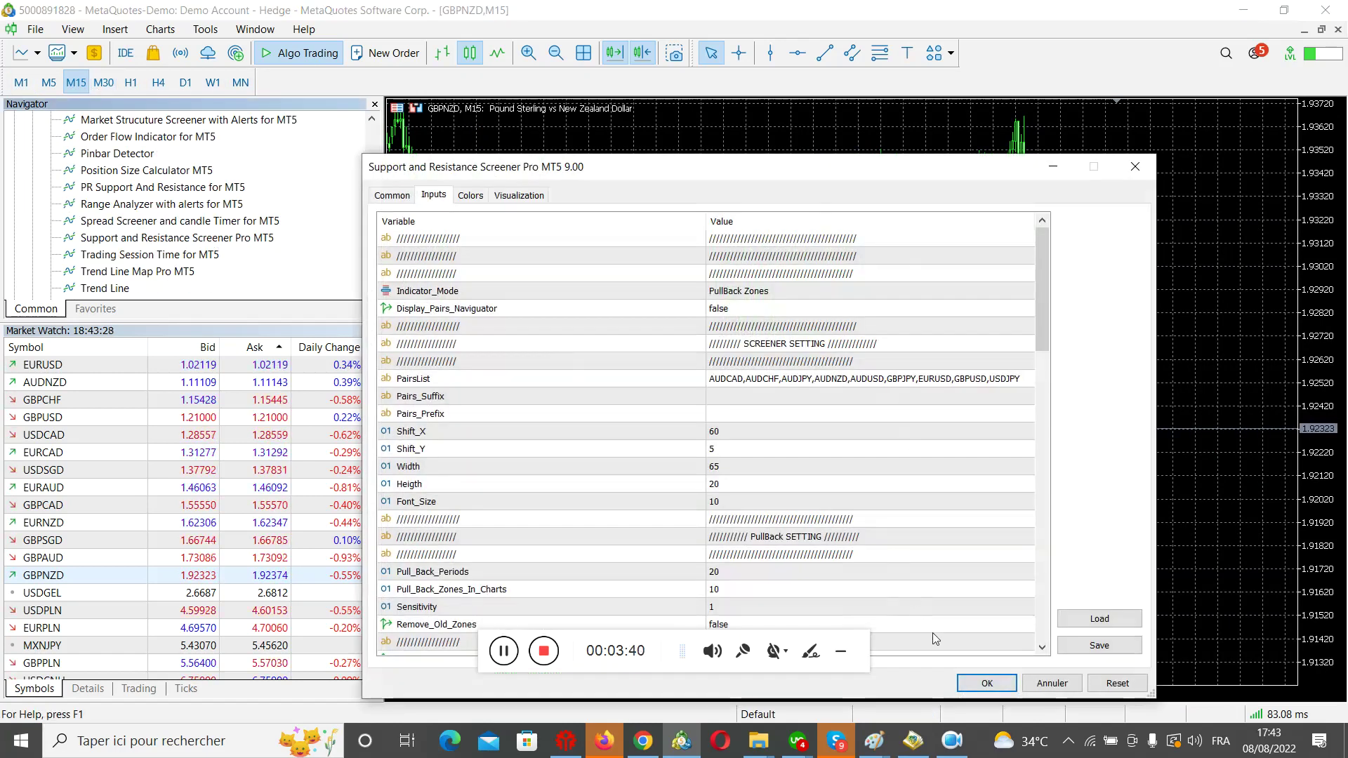
left_click(977, 681)
scroll(805, 398, "down", 1)
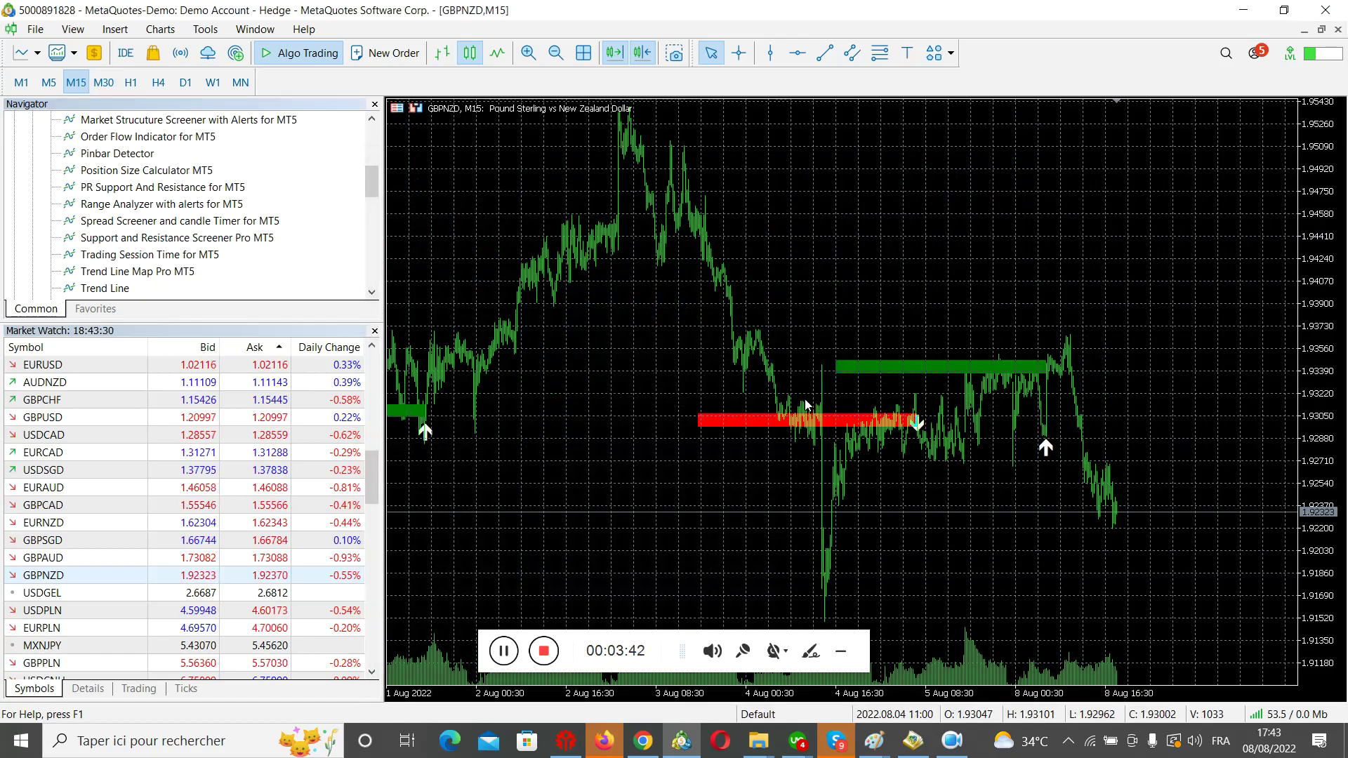
scroll(814, 415, "up", 1)
scroll(815, 414, "down", 2)
scroll(815, 414, "up", 1)
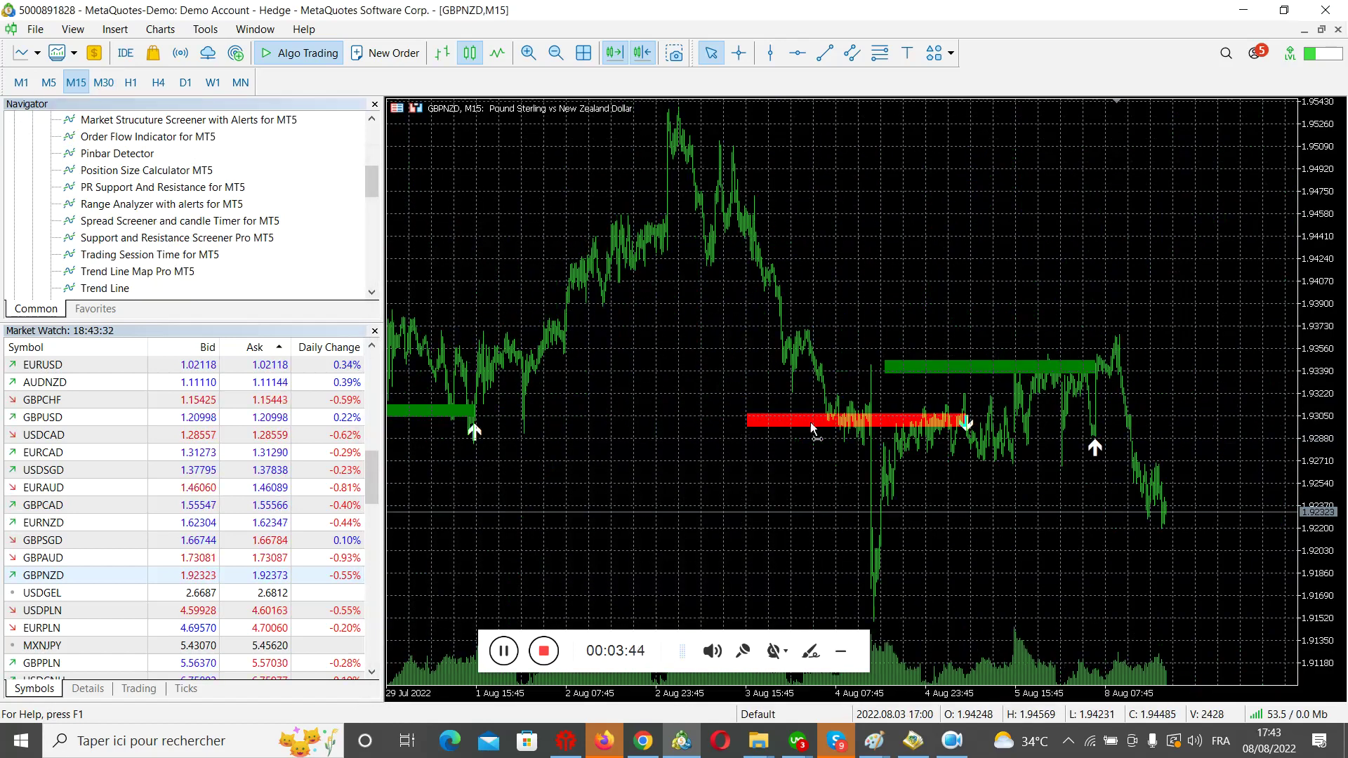
Step: Review the pullback zones on M30, M15 and H1, returning to M30
left_click(105, 84)
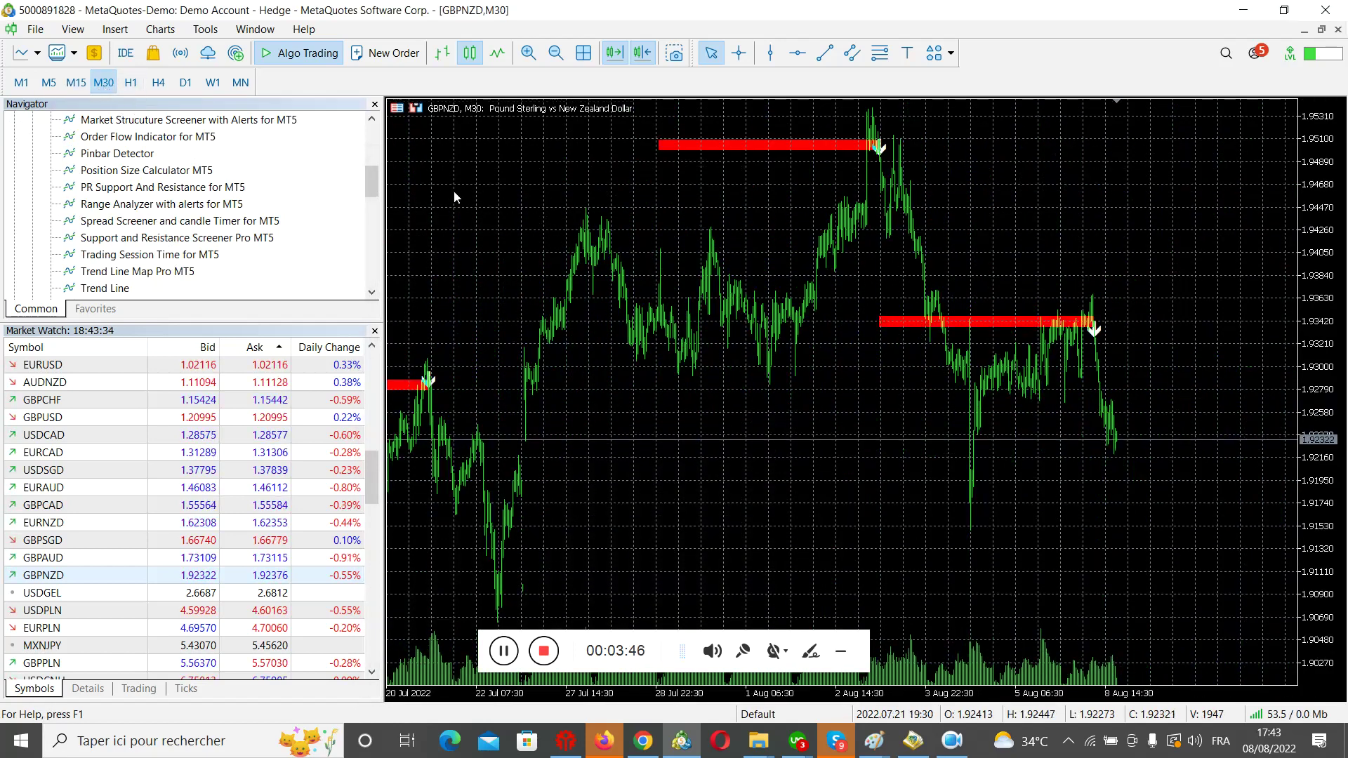
left_click(76, 82)
left_click(131, 82)
left_click(103, 82)
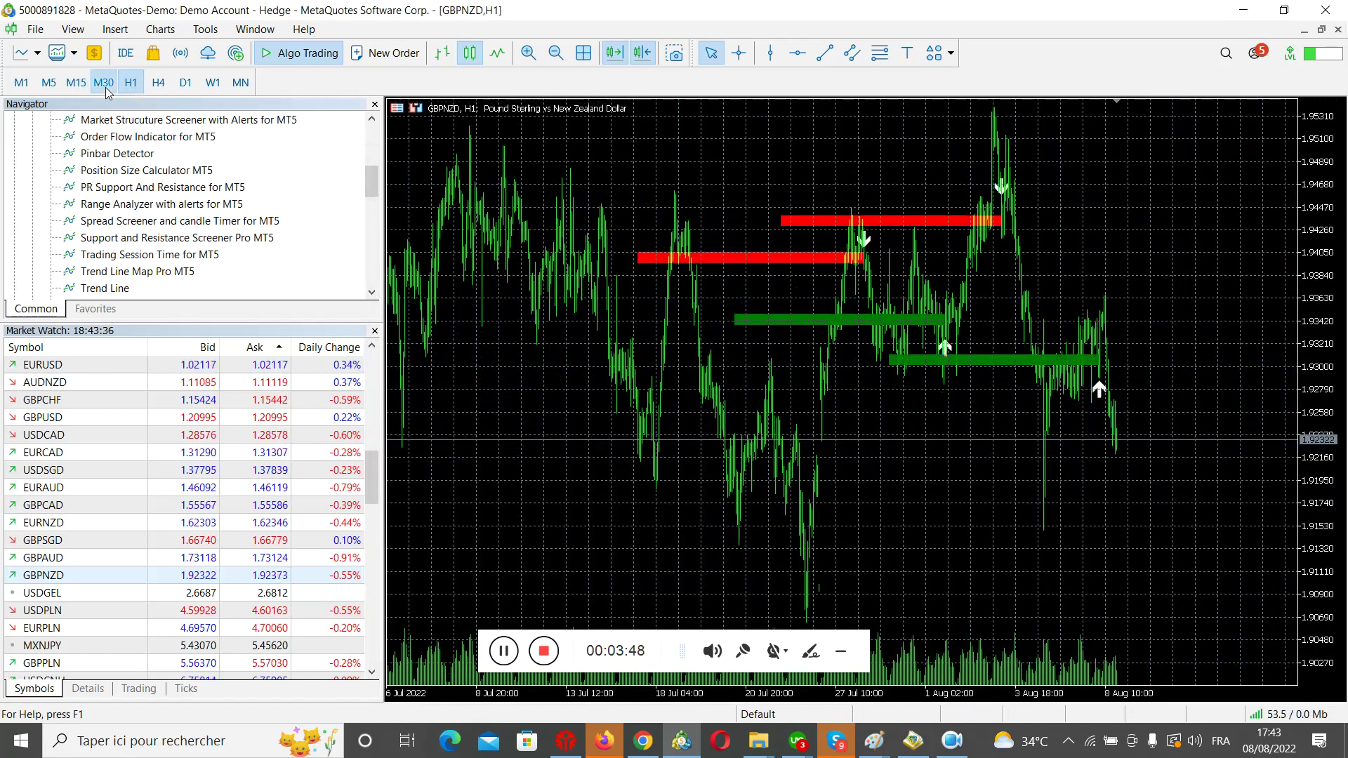